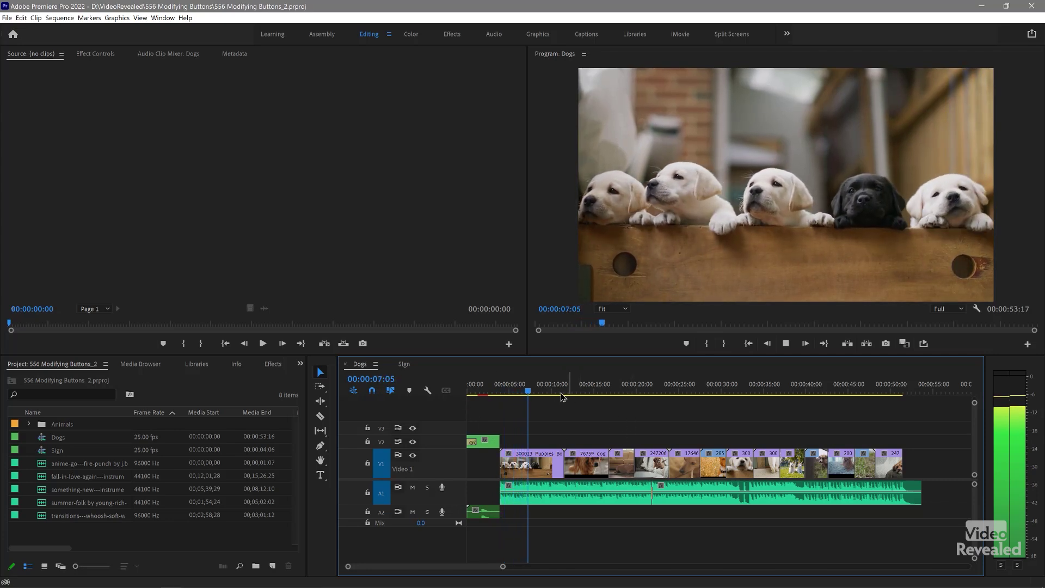
Stop playback of the Dogs sequence and move the playhead to 00:00:40:00
{"action": "key", "text": "space"}
{"action": "left_click_drag", "start_coordinate": [613, 392], "coordinate": [807, 397]}
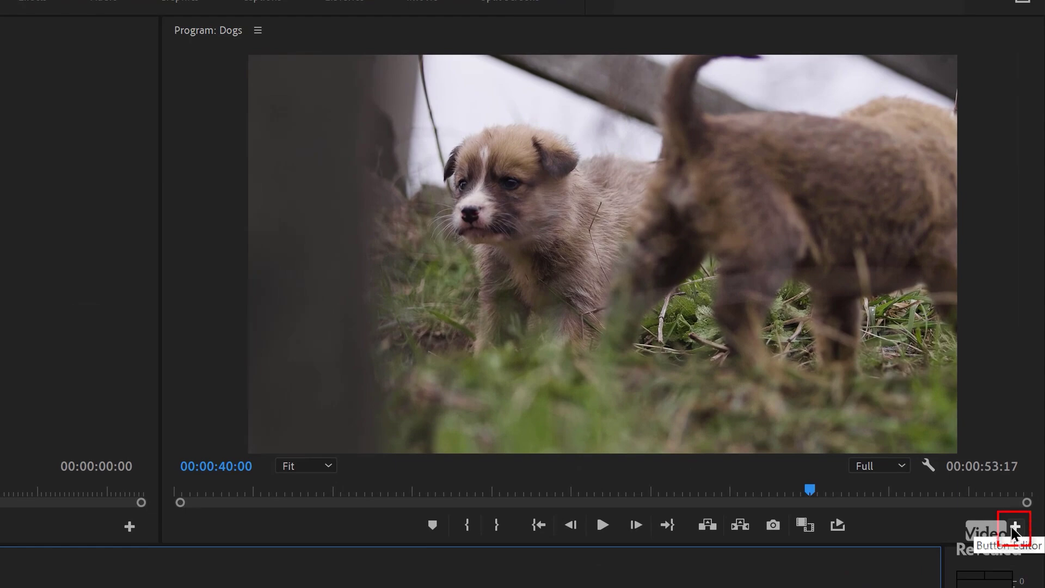
View the available buttons in the Source Monitor's Button Editor and close it without changes
{"action": "left_click_drag", "start_coordinate": [695, 533], "coordinate": [180, 552]}
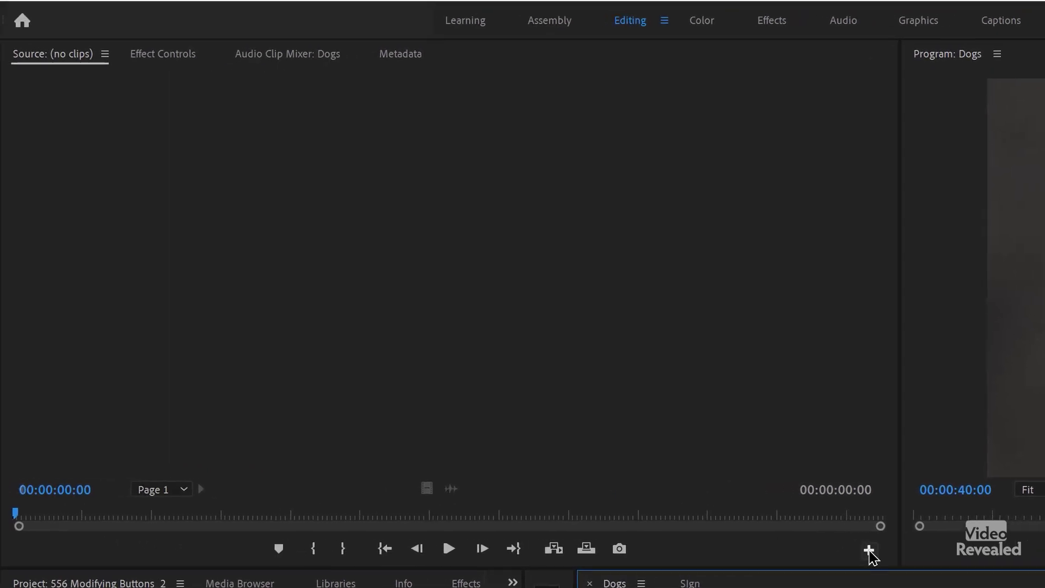
{"action": "left_click", "coordinate": [129, 527]}
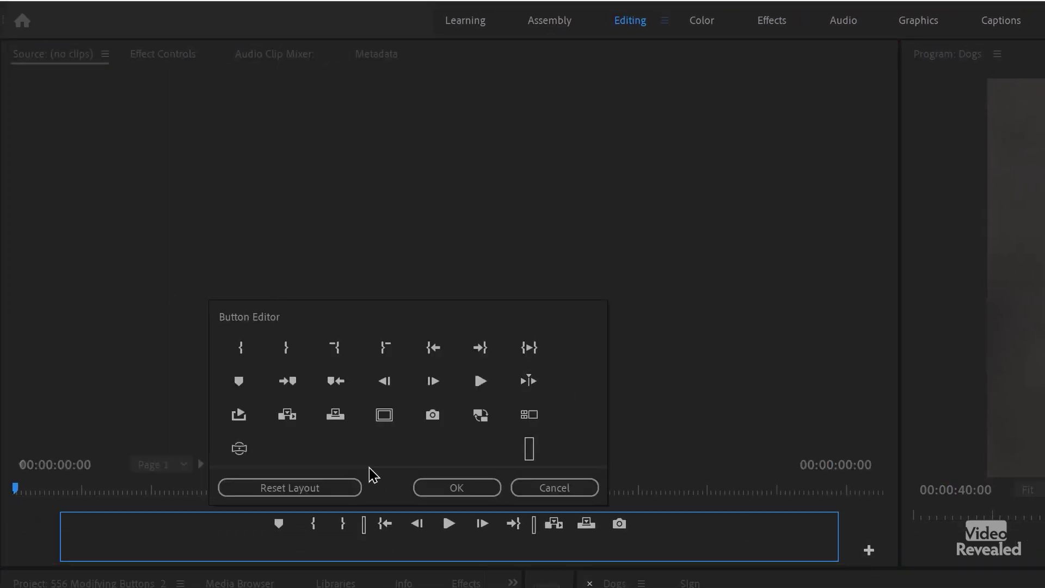
{"action": "left_click", "coordinate": [567, 489]}
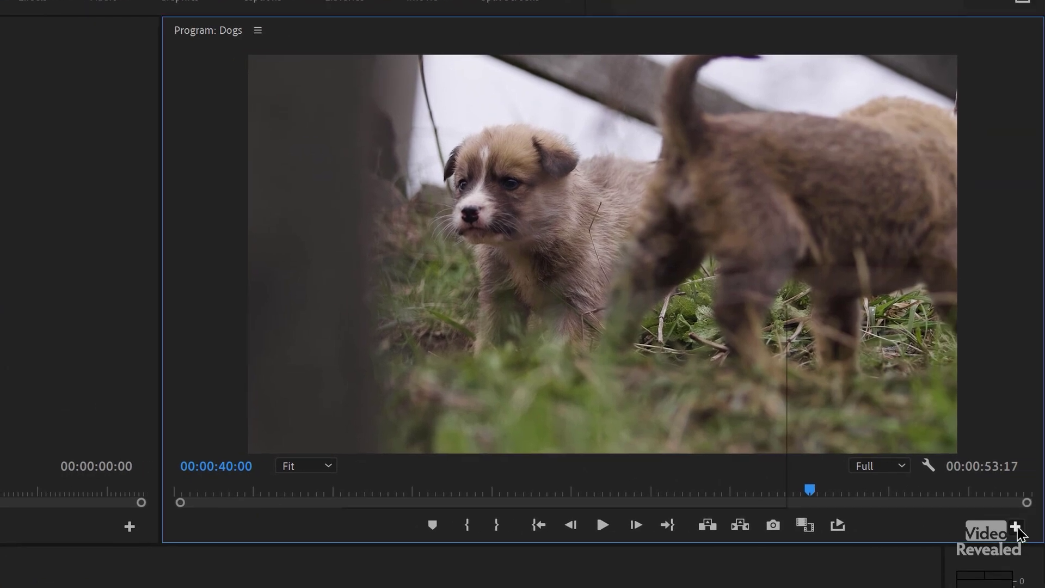
Reset the Program Monitor's transport buttons to the default layout and apply it
{"action": "left_click", "coordinate": [1020, 534]}
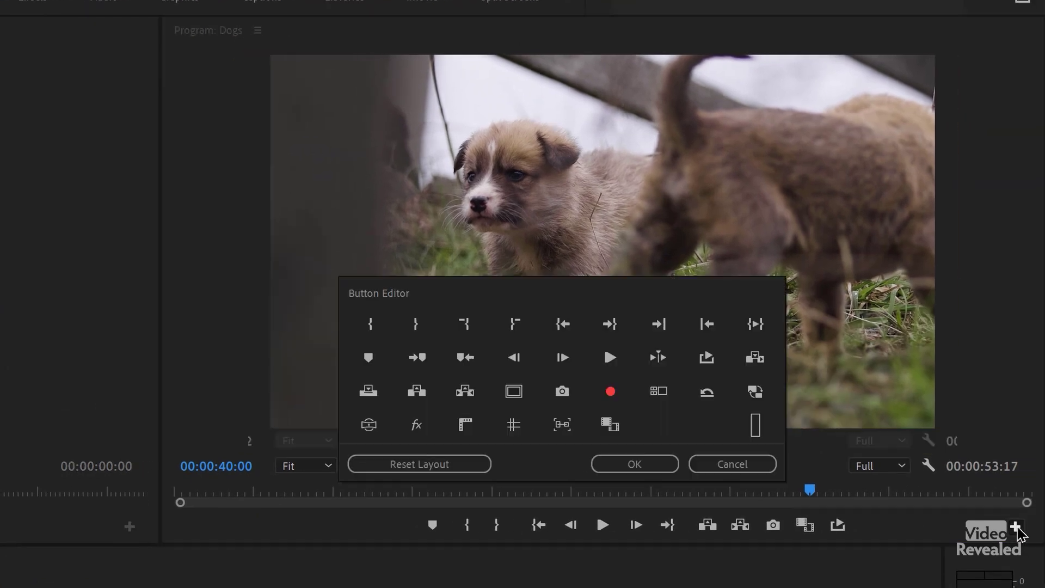
{"action": "left_click", "coordinate": [456, 467]}
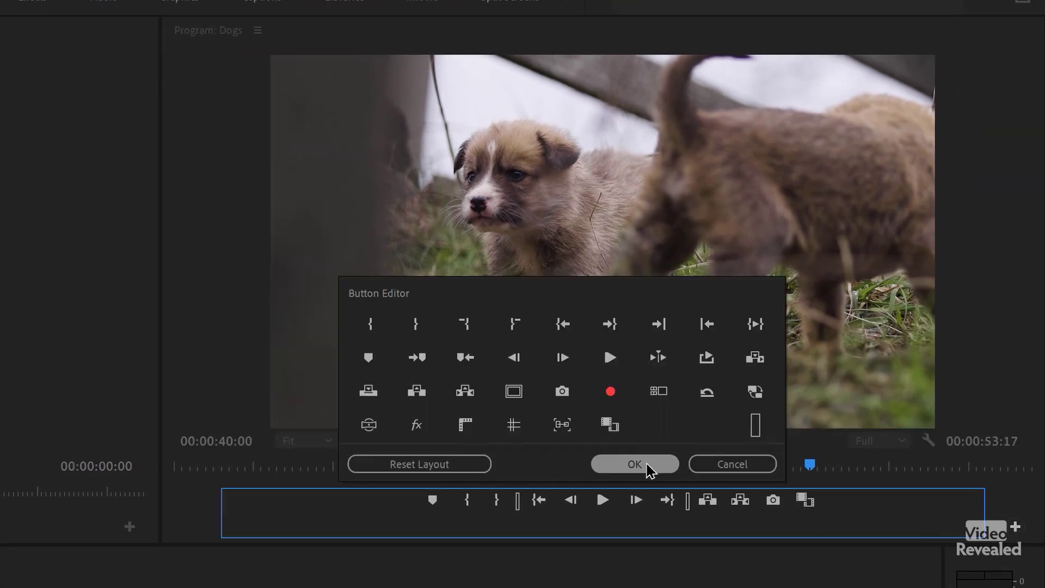
{"action": "left_click", "coordinate": [648, 466]}
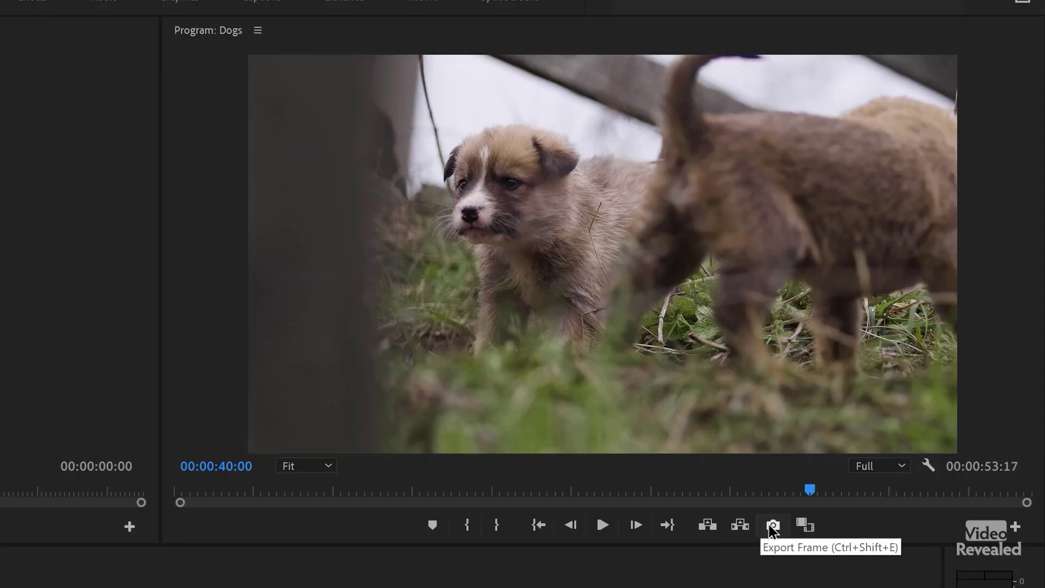
Review the name, format and destination options for exporting the current frame, and cancel the export
{"action": "left_click", "coordinate": [773, 526]}
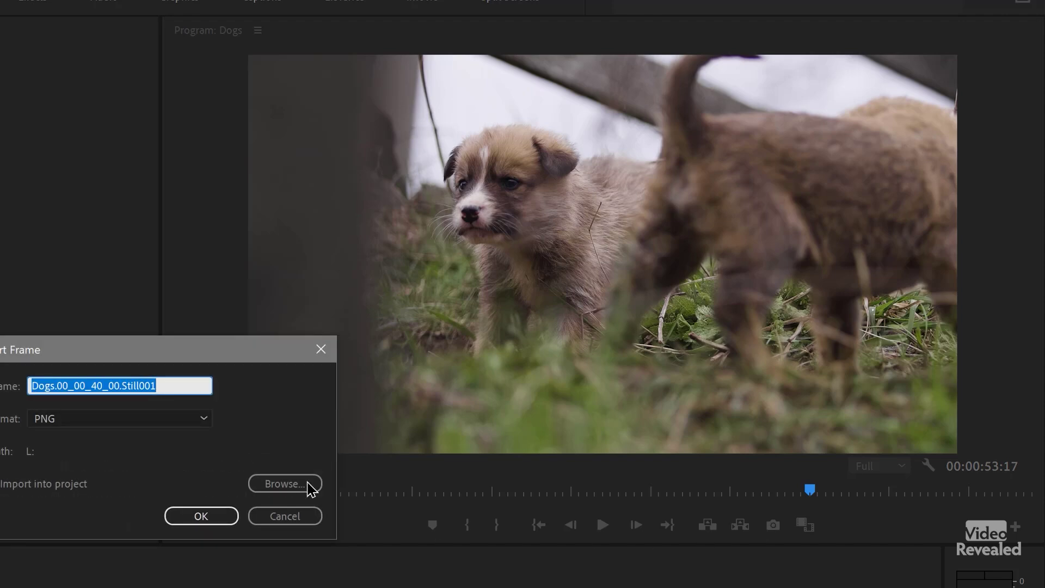
{"action": "left_click", "coordinate": [175, 426]}
{"action": "left_click", "coordinate": [299, 483]}
{"action": "left_click", "coordinate": [316, 517]}
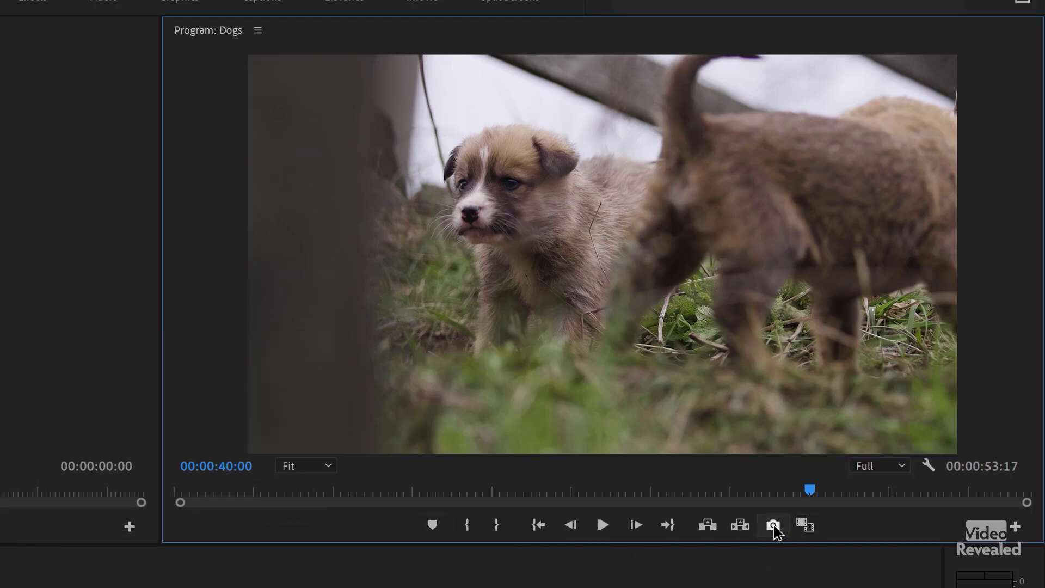
Show the Comparison View in the Program Monitor and scrub the reference frame to compare other shots with the current puppy frame
{"action": "left_click", "coordinate": [804, 524]}
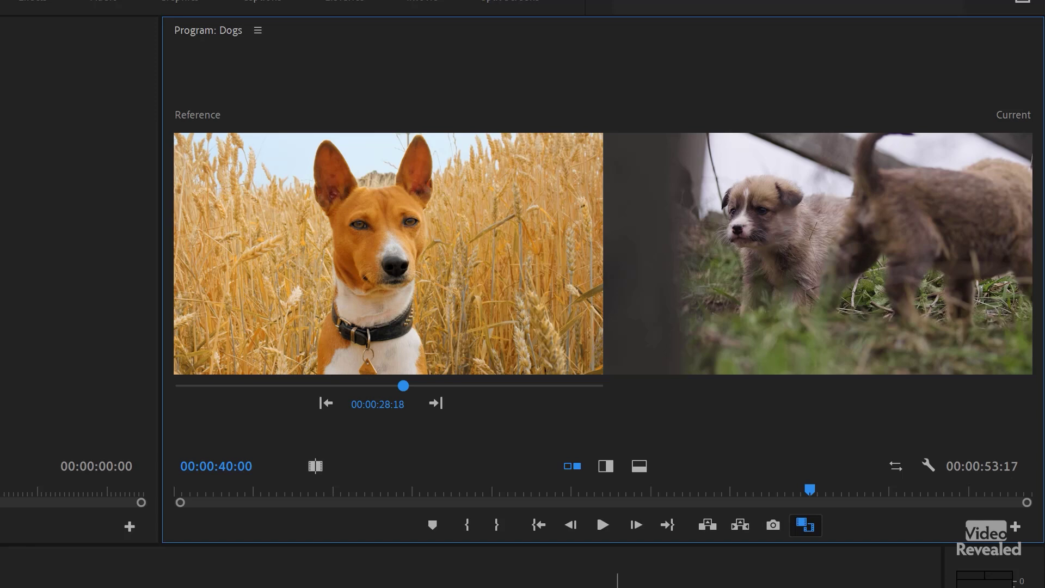
{"action": "left_click_drag", "start_coordinate": [593, 566], "coordinate": [592, 547]}
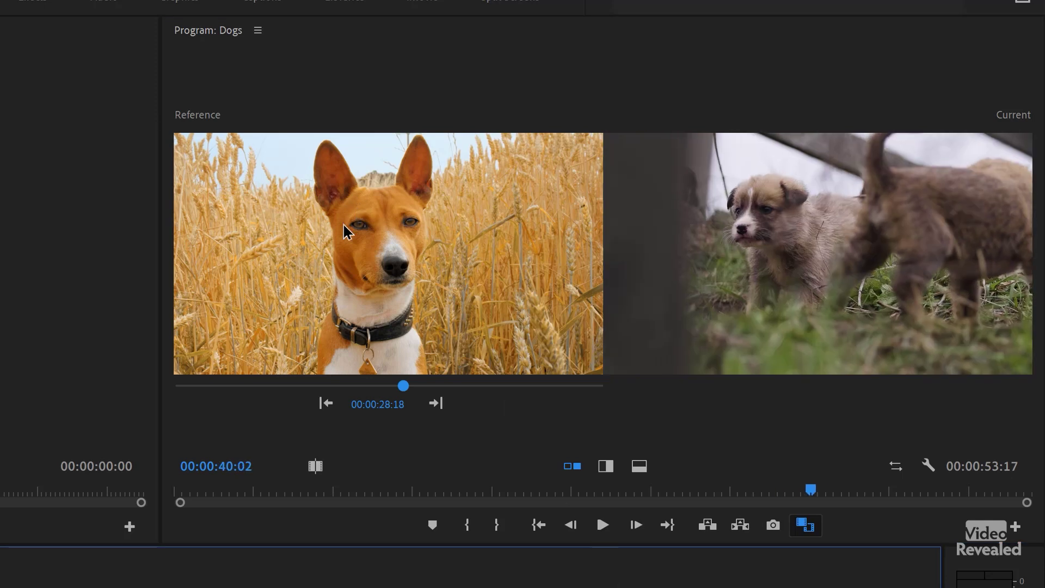
{"action": "left_click_drag", "start_coordinate": [402, 411], "coordinate": [285, 393]}
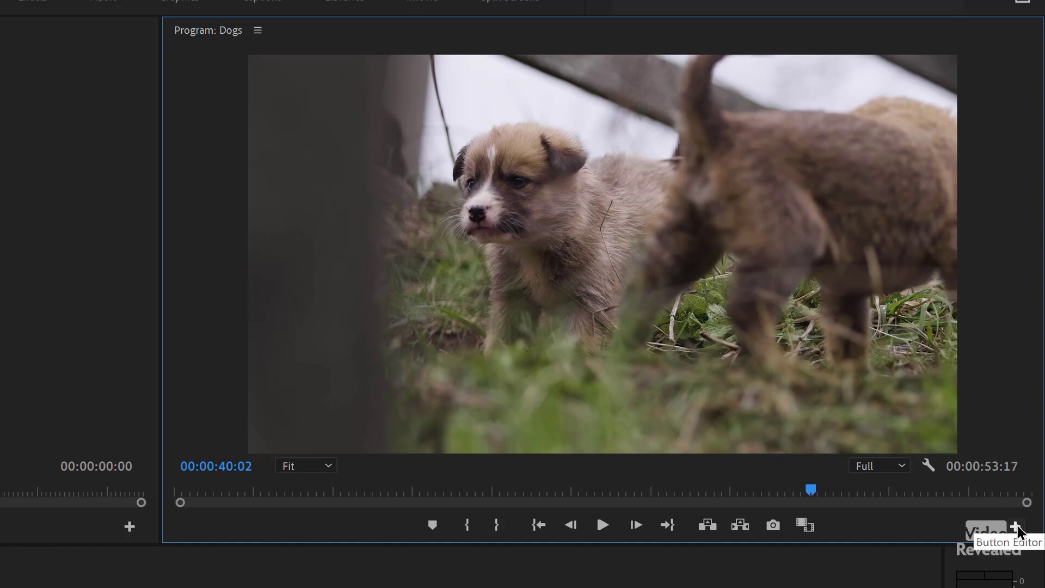
Add the Go to Next Marker and Go to Previous Marker buttons before the Add Marker button in the Program Monitor
{"action": "left_click", "coordinate": [1016, 527]}
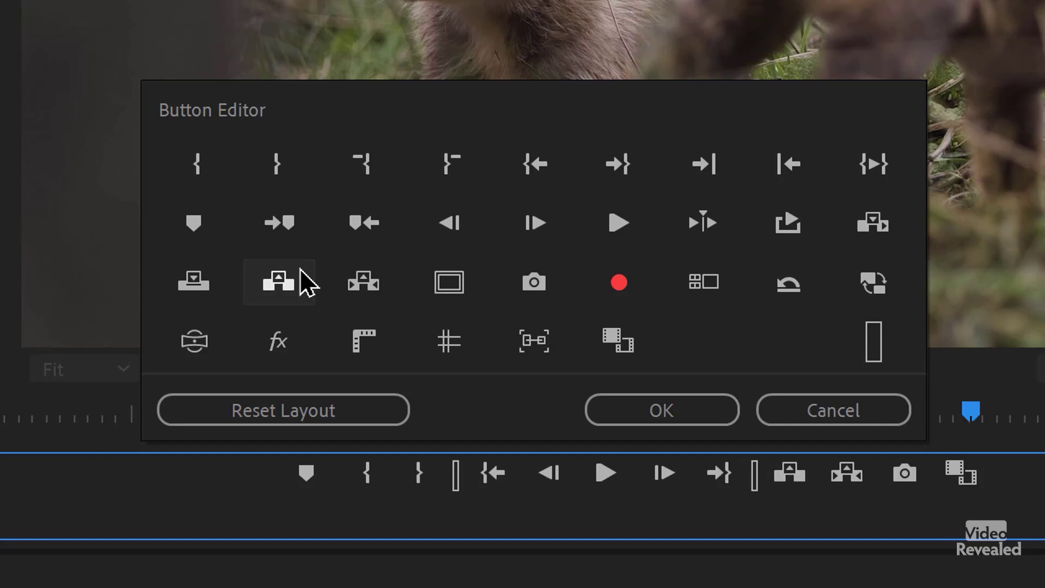
{"action": "mouse_move", "coordinate": [287, 220]}
{"action": "left_mouse_down"}
{"action": "mouse_move", "coordinate": [152, 518]}
{"action": "mouse_move", "coordinate": [168, 468]}
{"action": "mouse_move", "coordinate": [181, 493]}
{"action": "mouse_move", "coordinate": [166, 482]}
{"action": "left_mouse_up"}
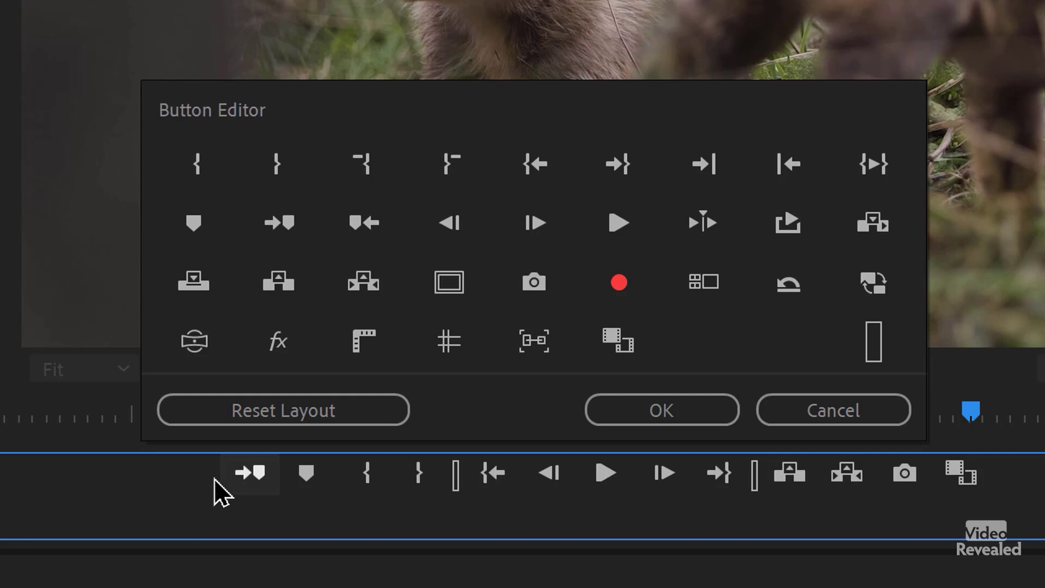
{"action": "mouse_move", "coordinate": [365, 217]}
{"action": "left_mouse_down"}
{"action": "mouse_move", "coordinate": [303, 432]}
{"action": "mouse_move", "coordinate": [285, 473]}
{"action": "mouse_move", "coordinate": [252, 473]}
{"action": "left_mouse_up"}
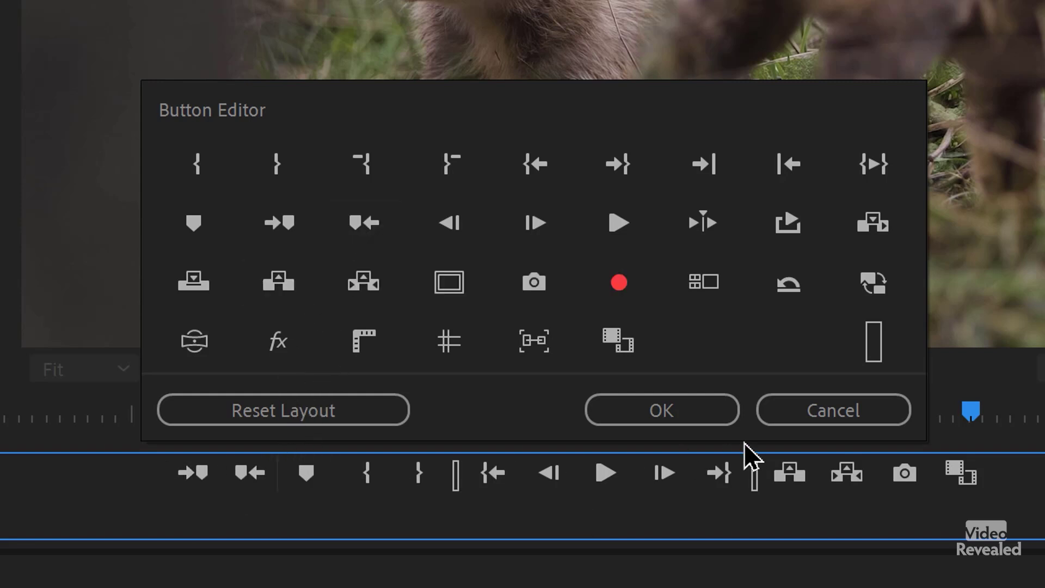
{"action": "left_click", "coordinate": [719, 411]}
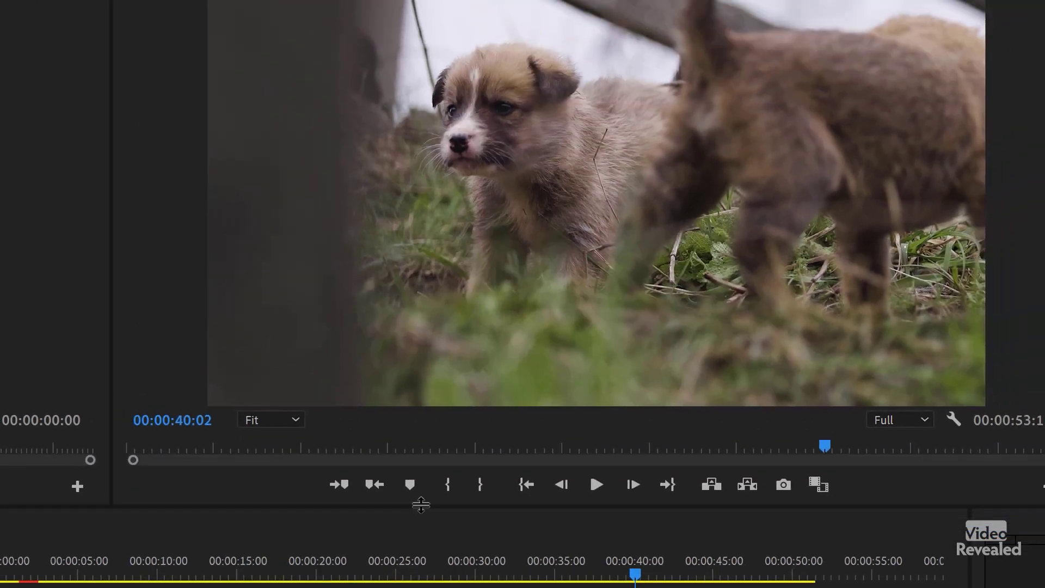
Add three markers to the Dogs sequence, at 00:00:11:08, about 00:00:21 and 00:00:29:12
{"action": "left_click_drag", "start_coordinate": [229, 569], "coordinate": [178, 571]}
{"action": "key", "text": "m"}
{"action": "left_click", "coordinate": [353, 561]}
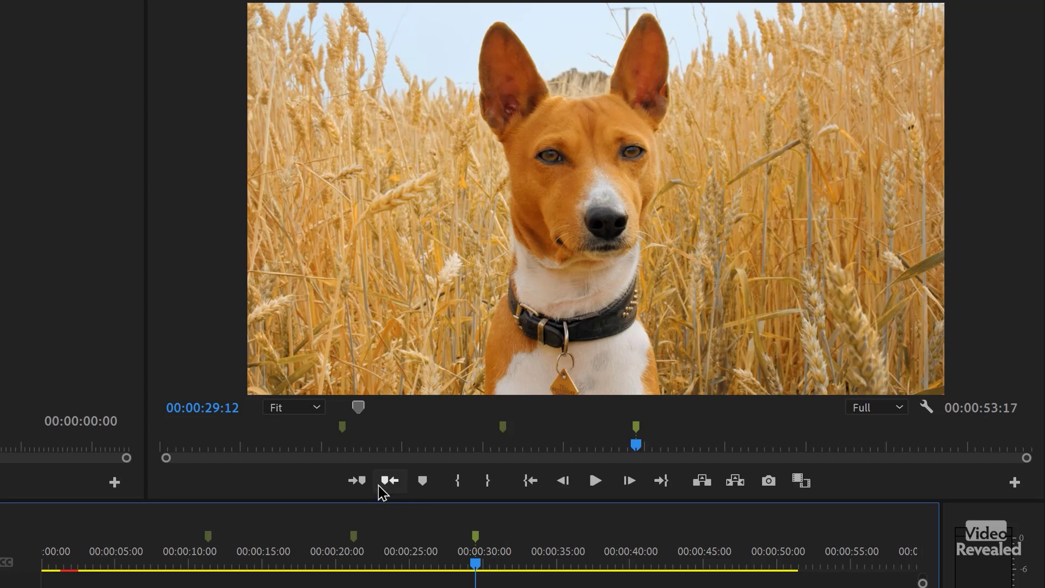
Jump back and forth between the three sequence markers with the Go to Previous Marker and Go to Next Marker buttons
{"action": "left_click", "coordinate": [360, 484]}
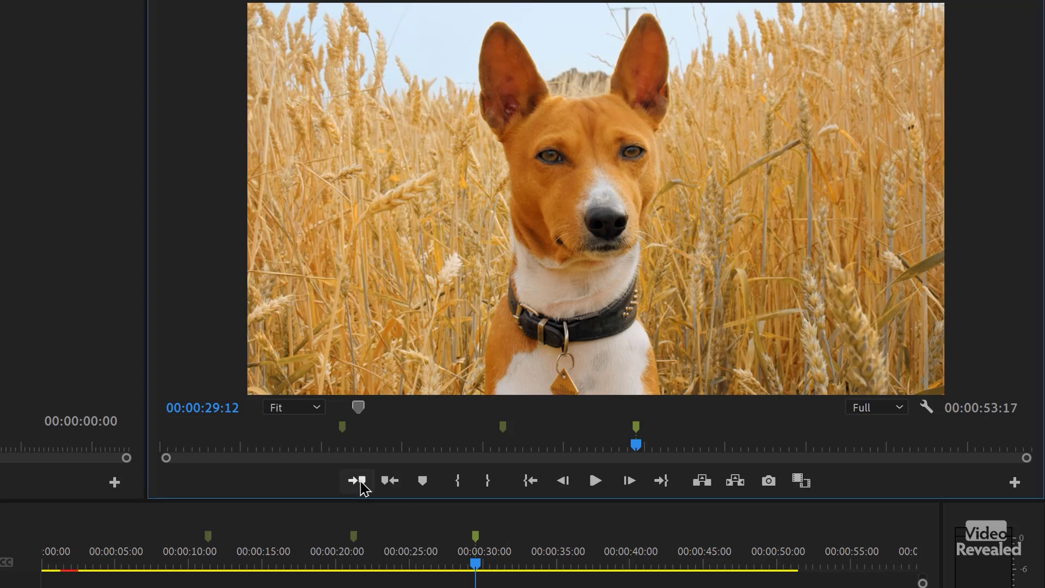
{"action": "left_click", "coordinate": [390, 483]}
{"action": "left_click", "coordinate": [390, 483]}
{"action": "left_click", "coordinate": [357, 482]}
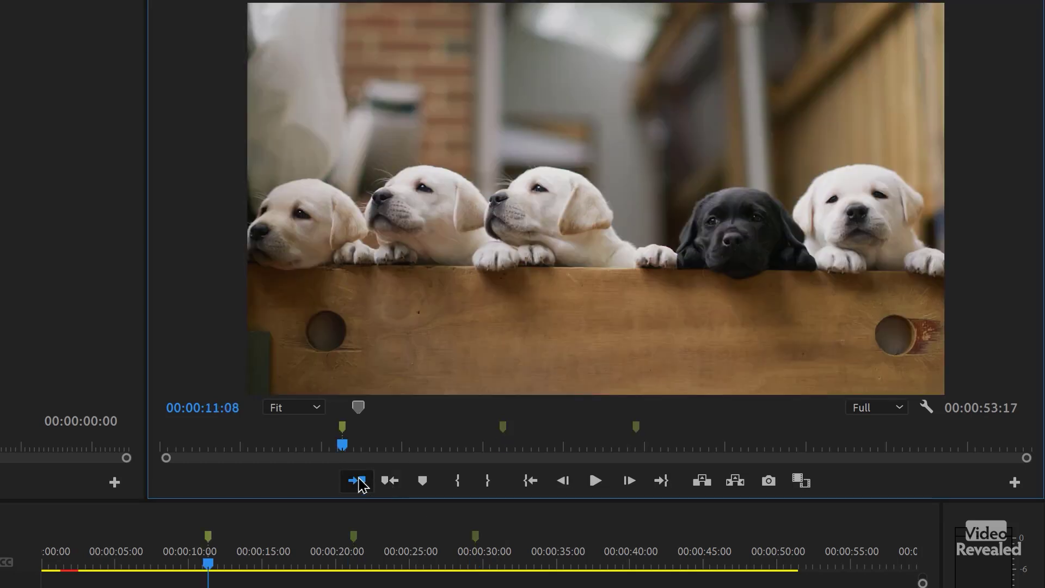
{"action": "left_click", "coordinate": [357, 482]}
{"action": "left_click", "coordinate": [390, 482]}
{"action": "left_click", "coordinate": [358, 482]}
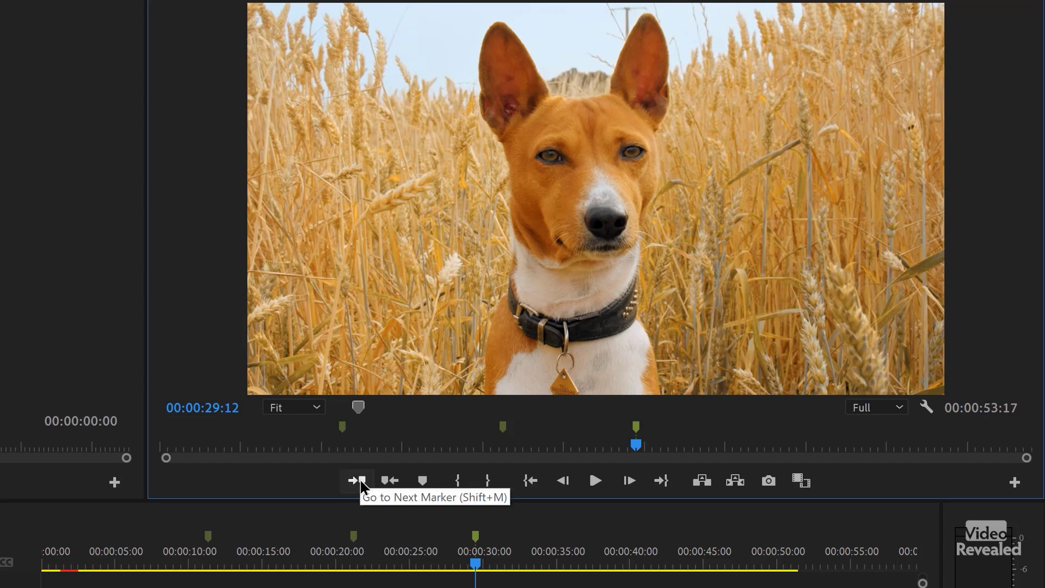
Look up Play Around among the Program Monitor's available buttons, cancel the editor, and play around the playhead at 00:00:22:09
{"action": "left_click", "coordinate": [1015, 482]}
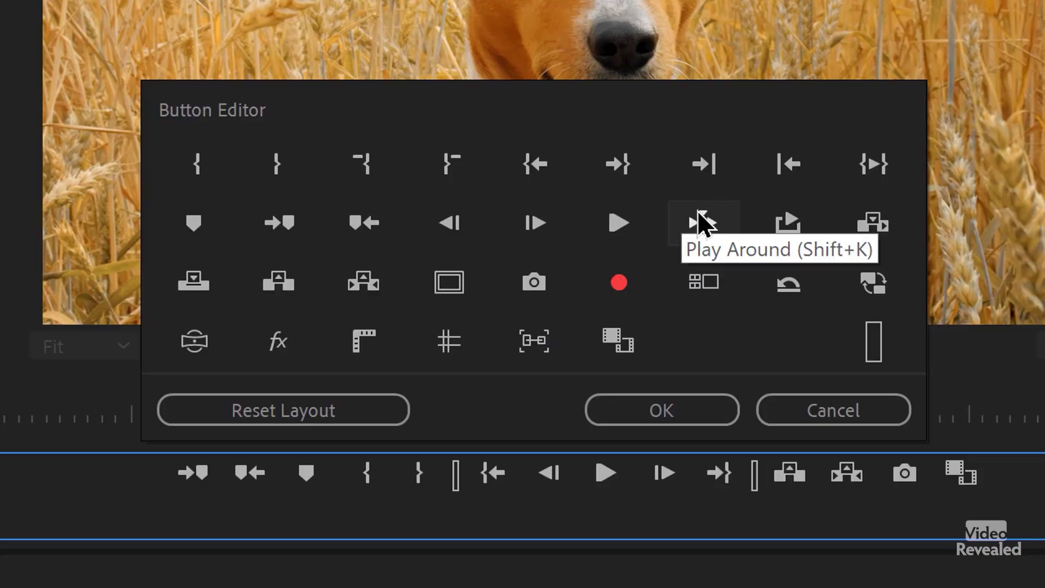
{"action": "left_click", "coordinate": [825, 413]}
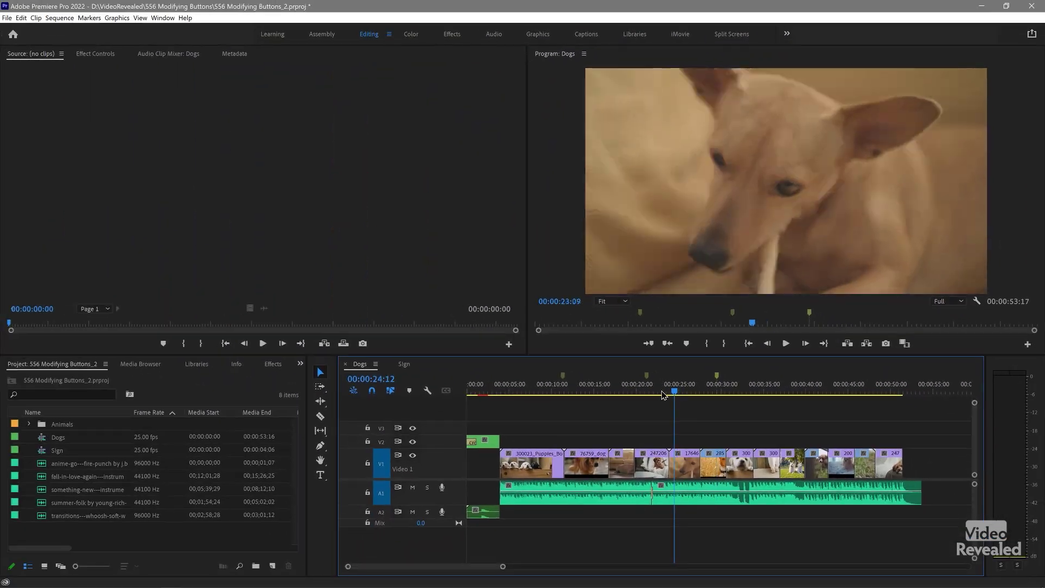
{"action": "left_click", "coordinate": [494, 505]}
{"action": "left_click_drag", "start_coordinate": [659, 398], "coordinate": [658, 398]}
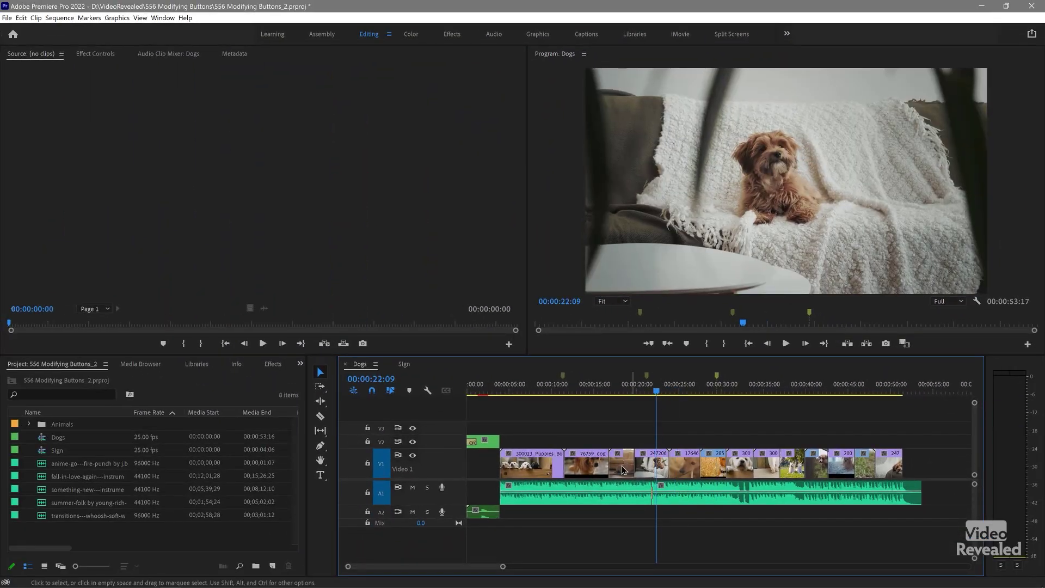
{"action": "key", "text": "shift+k"}
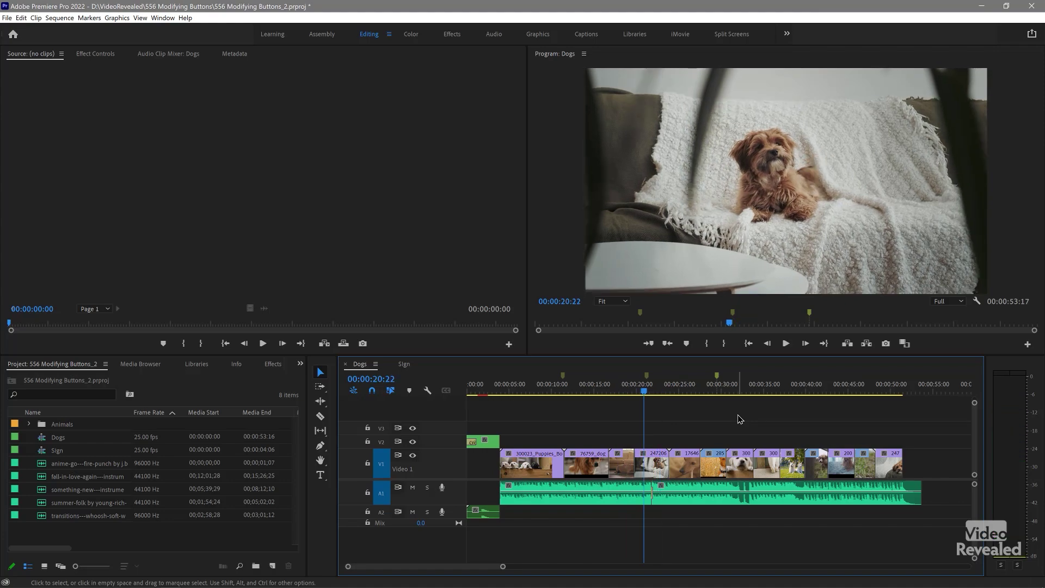
Add the Loop Playback button at the end of the Program Monitor's button row
{"action": "left_click", "coordinate": [1027, 345]}
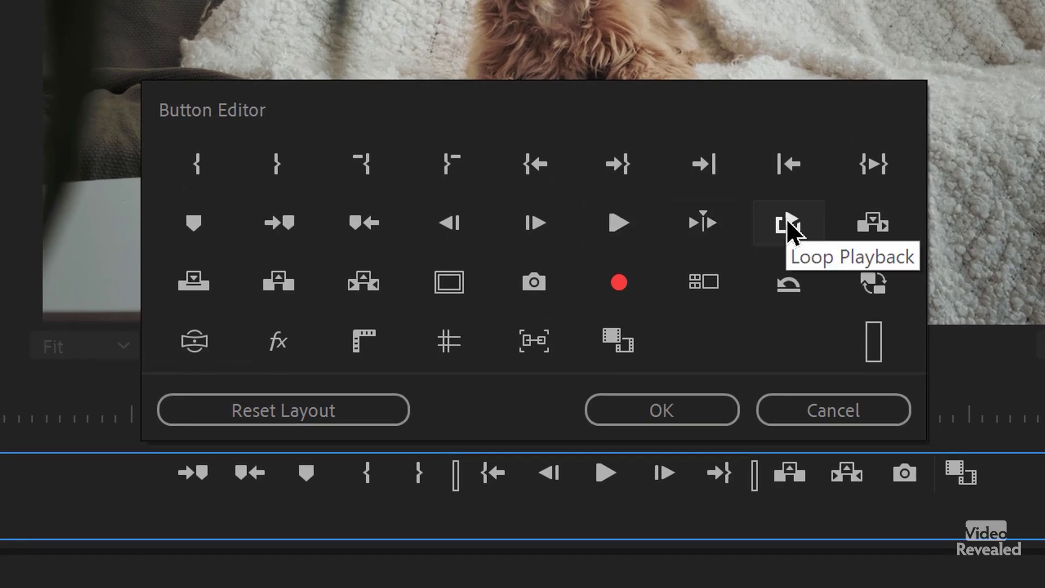
{"action": "left_click_drag", "start_coordinate": [786, 219], "coordinate": [1027, 482]}
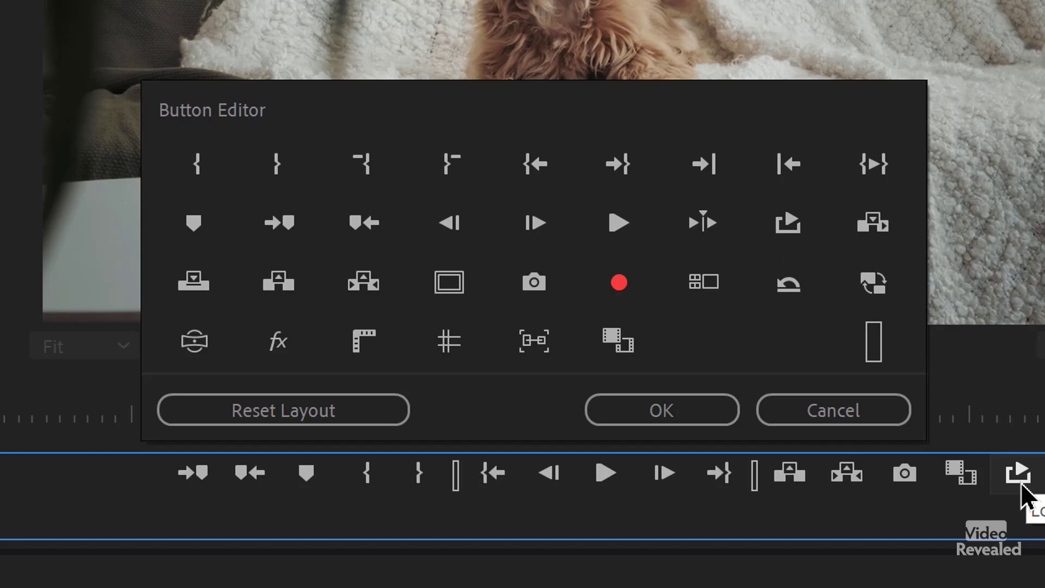
{"action": "left_click", "coordinate": [669, 426]}
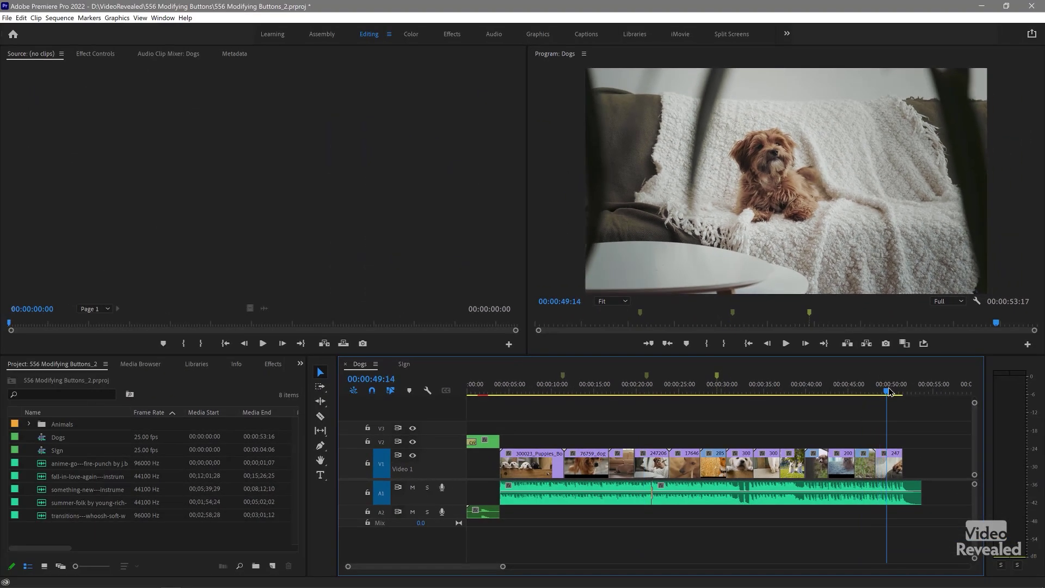
Turn on Loop Playback and play the sequence from 00:00:49:14 past its end, stopping after it loops to the start
{"action": "left_click", "coordinate": [924, 343]}
{"action": "key", "text": "space"}
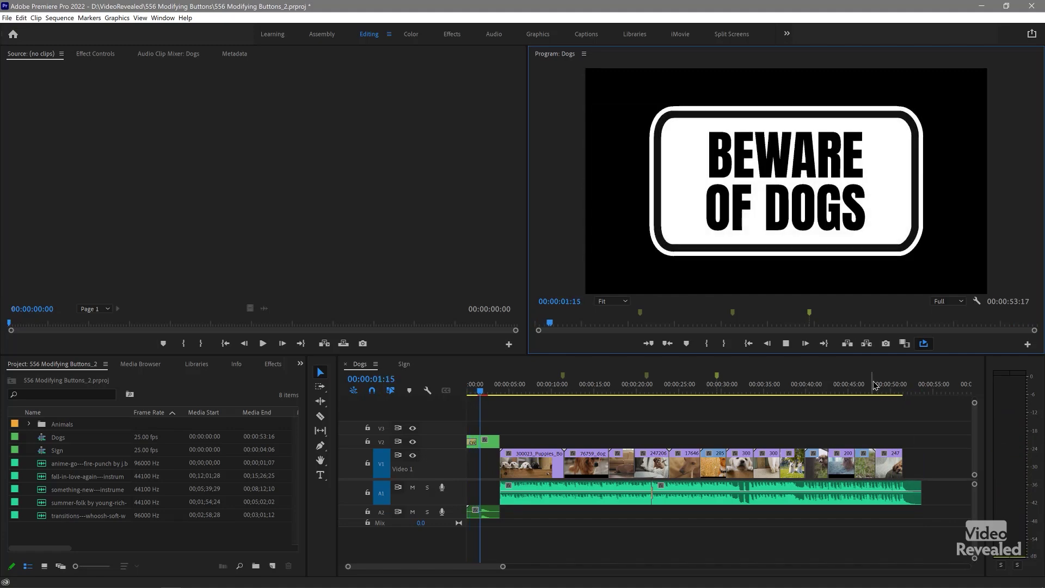
{"action": "key", "text": "space"}
Mark an In point at 00:00:26:08 and an Out point at 00:00:29:18 in the Dogs sequence
{"action": "left_click_drag", "start_coordinate": [712, 386], "coordinate": [693, 391]}
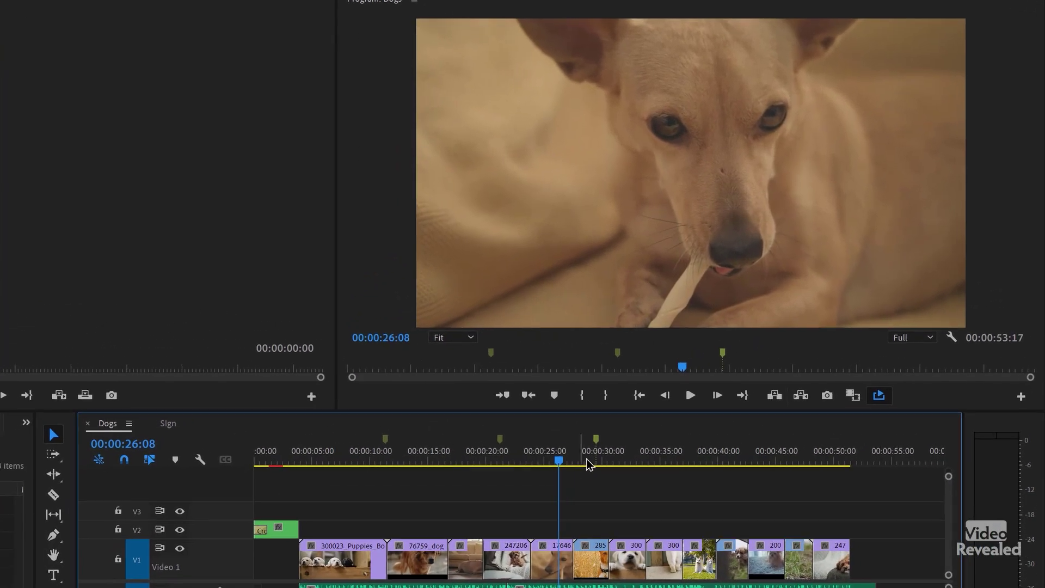
{"action": "key", "text": "i"}
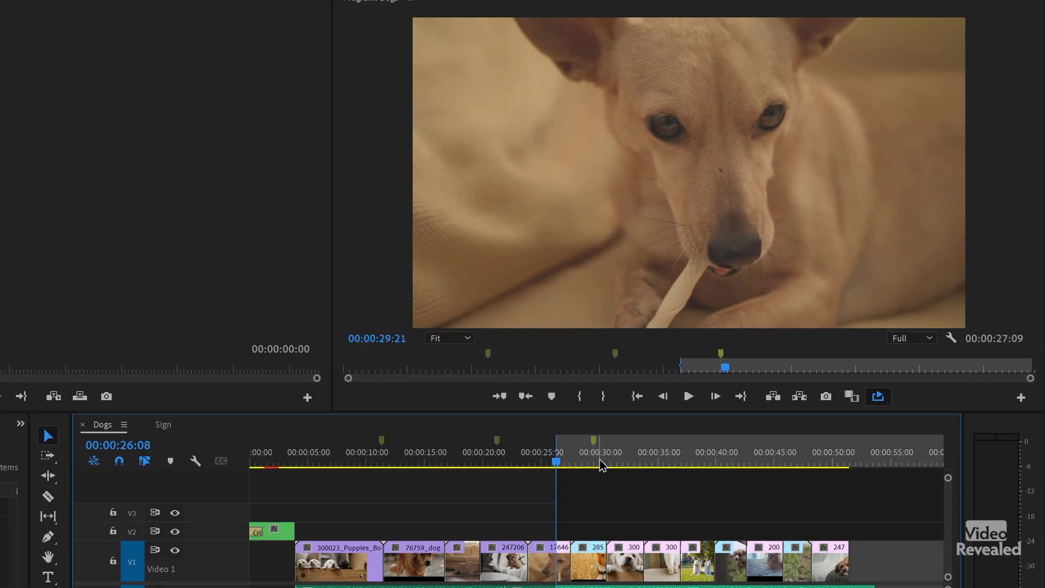
{"action": "left_click_drag", "start_coordinate": [599, 465], "coordinate": [598, 466]}
{"action": "key", "text": "o"}
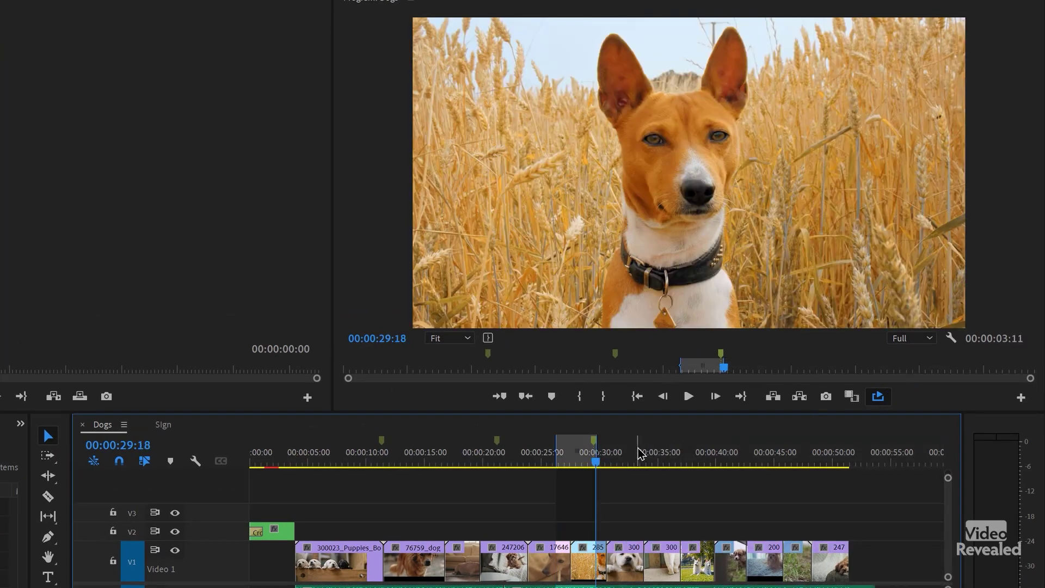
Play the marked In to Out range in a loop and turn Loop Playback off
{"action": "key", "text": "ctrl+shift+space"}
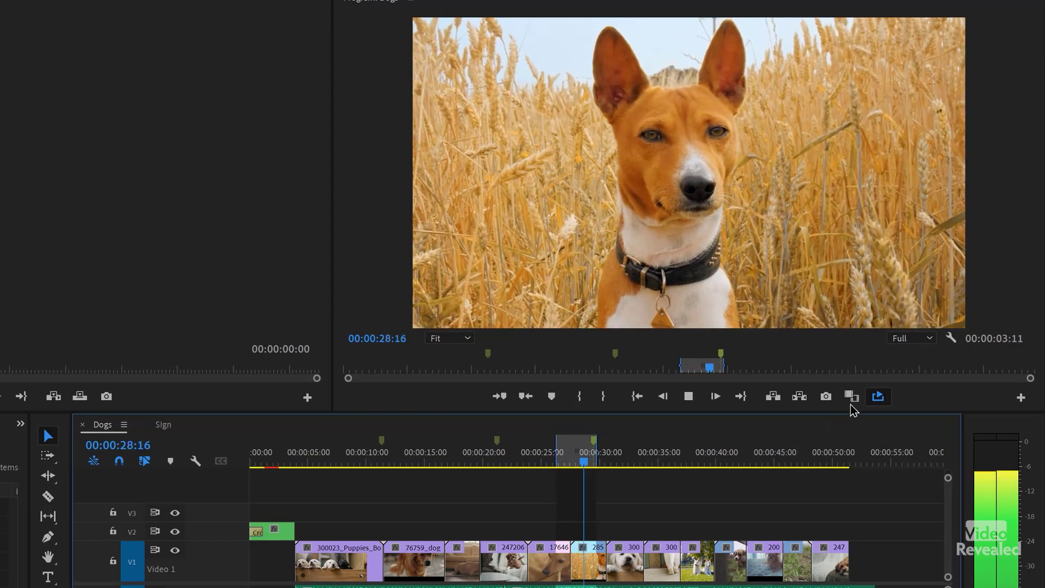
{"action": "left_click", "coordinate": [878, 396]}
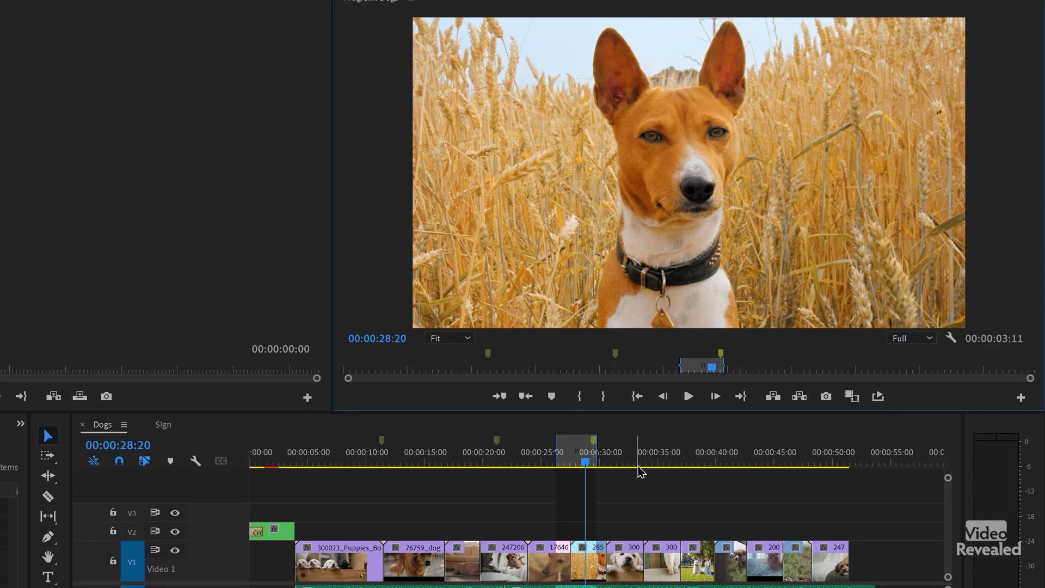
Clear the sequence's In and Out points and move the playhead to 00:00:28:11
{"action": "key", "text": "ctrl+shift+x"}
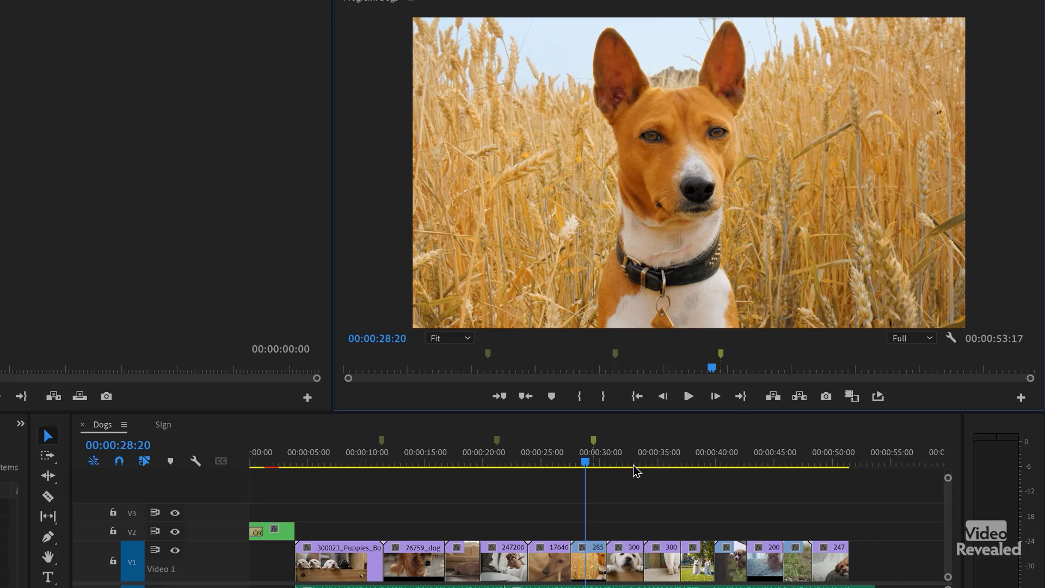
{"action": "mouse_move", "coordinate": [594, 463]}
{"action": "left_mouse_down"}
{"action": "mouse_move", "coordinate": [616, 467]}
{"action": "mouse_move", "coordinate": [581, 466]}
{"action": "left_mouse_up"}
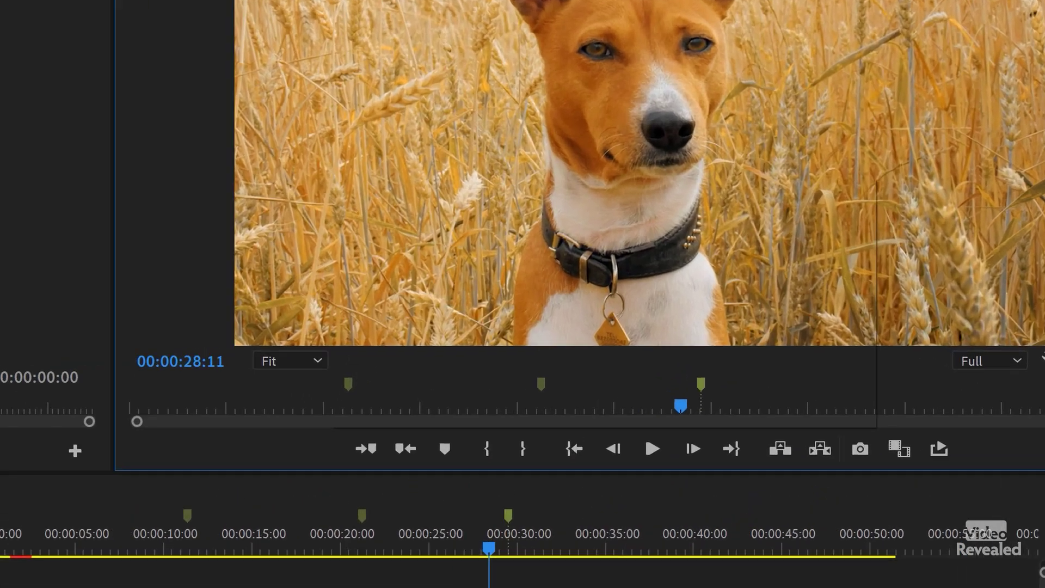
Load the 285075_Wheat_Field_Crops_Dog clip from the Animals bin for source viewing and move the Dogs sequence playhead to 00:00:07:24
{"action": "left_click", "coordinate": [1021, 397]}
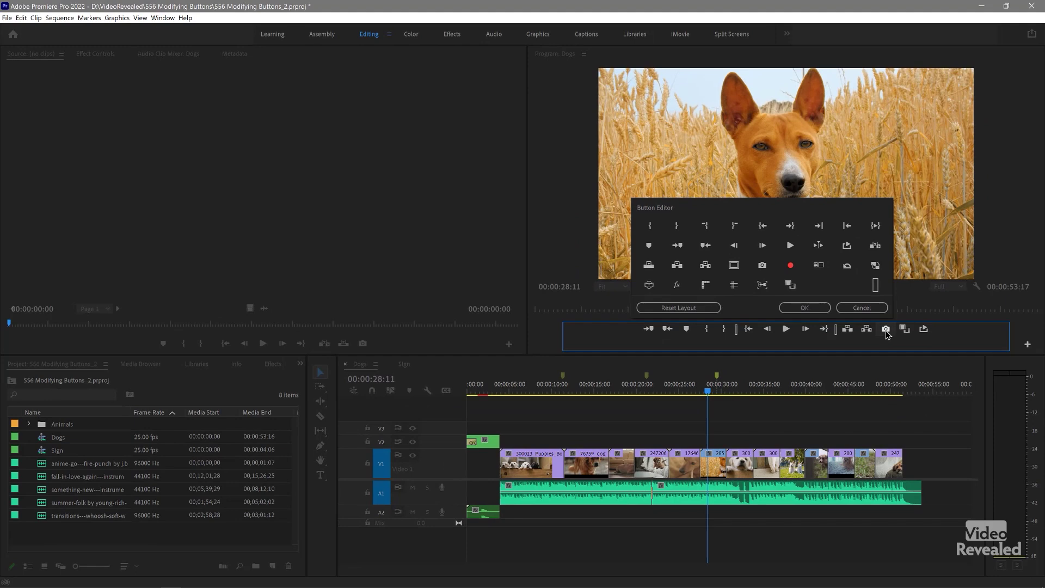
{"action": "left_click", "coordinate": [863, 308]}
{"action": "left_click", "coordinate": [29, 425]}
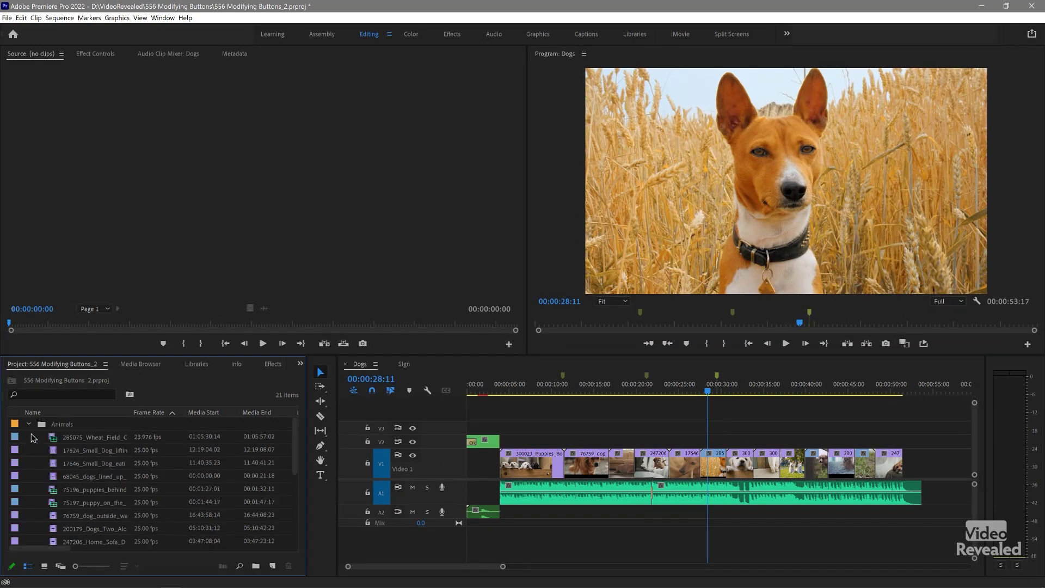
{"action": "double_click", "coordinate": [55, 442]}
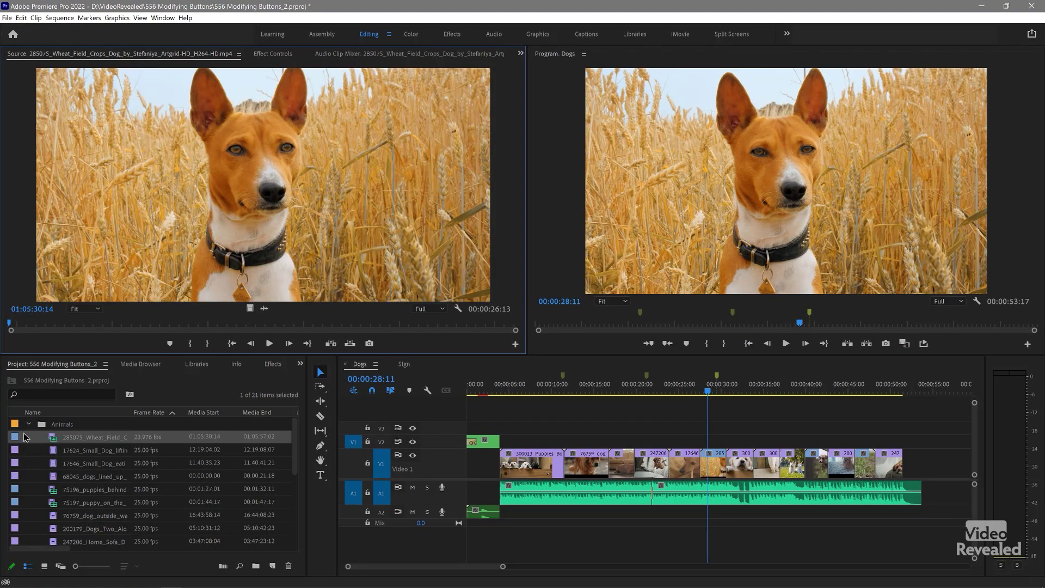
{"action": "left_click", "coordinate": [30, 424]}
{"action": "left_click", "coordinate": [534, 386]}
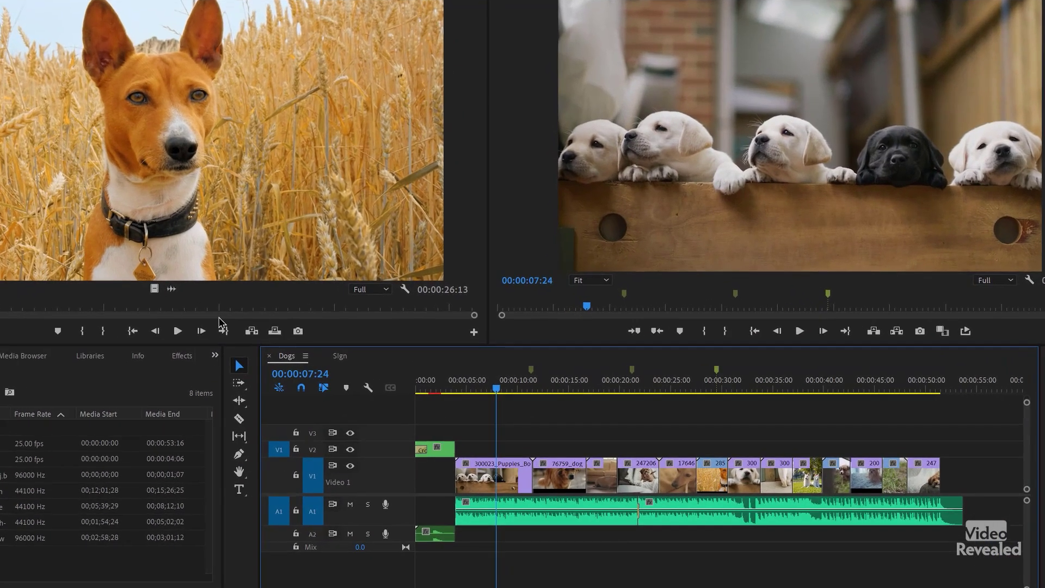
Try an Insert and an Overwrite of the wheat field dog clip at 00:00:07:24, undoing each edit
{"action": "left_click", "coordinate": [250, 332]}
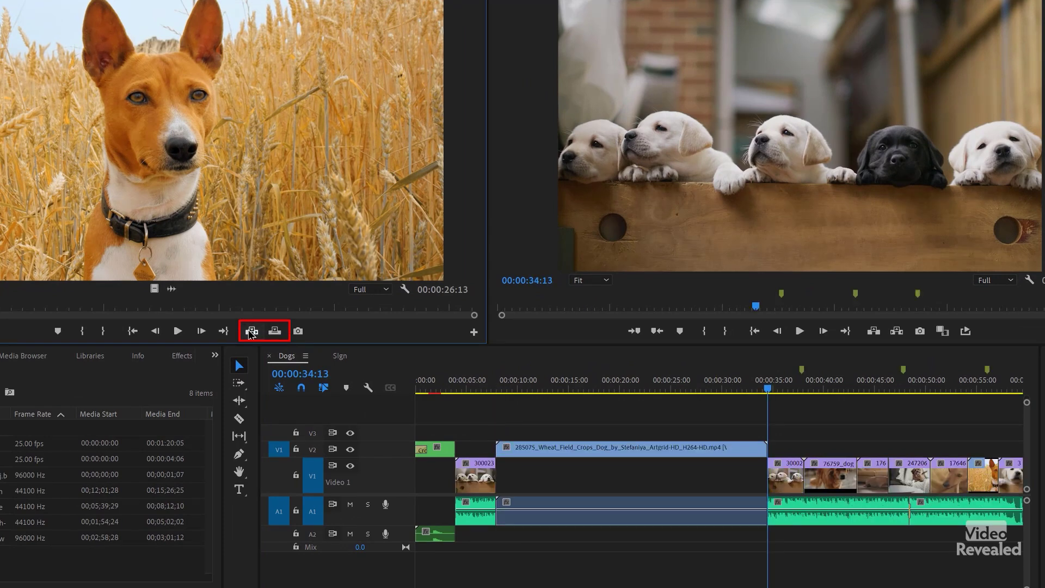
{"action": "key", "text": "ctrl+z"}
{"action": "left_click", "coordinate": [273, 332]}
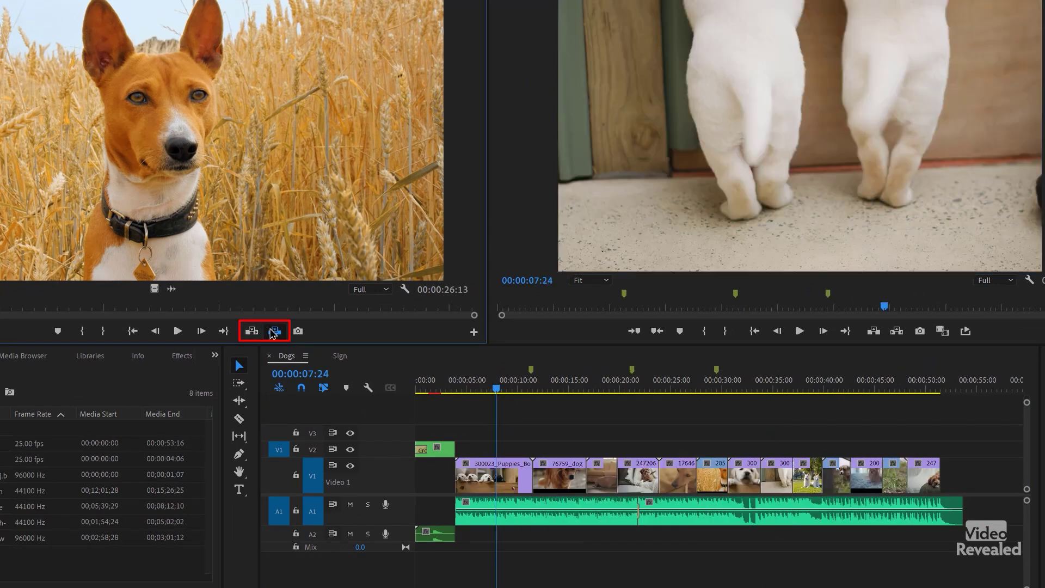
{"action": "key", "text": "ctrl+z"}
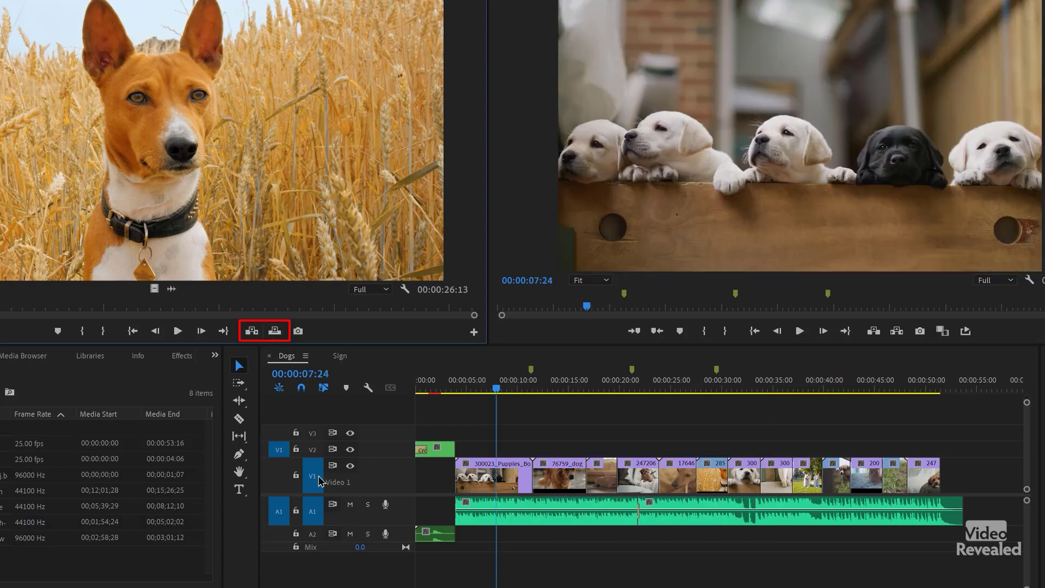
{"action": "left_click_drag", "start_coordinate": [279, 489], "coordinate": [283, 460]}
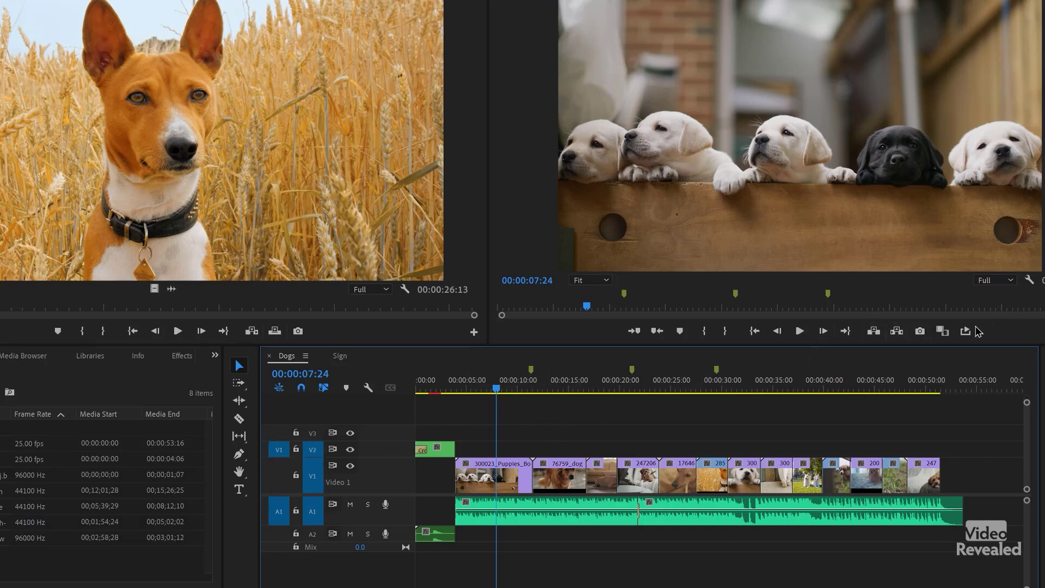
Mark an In point at 00:00:22:18 and an Out point at 00:00:24:07 in the Dogs sequence
{"action": "left_click", "coordinate": [1042, 331]}
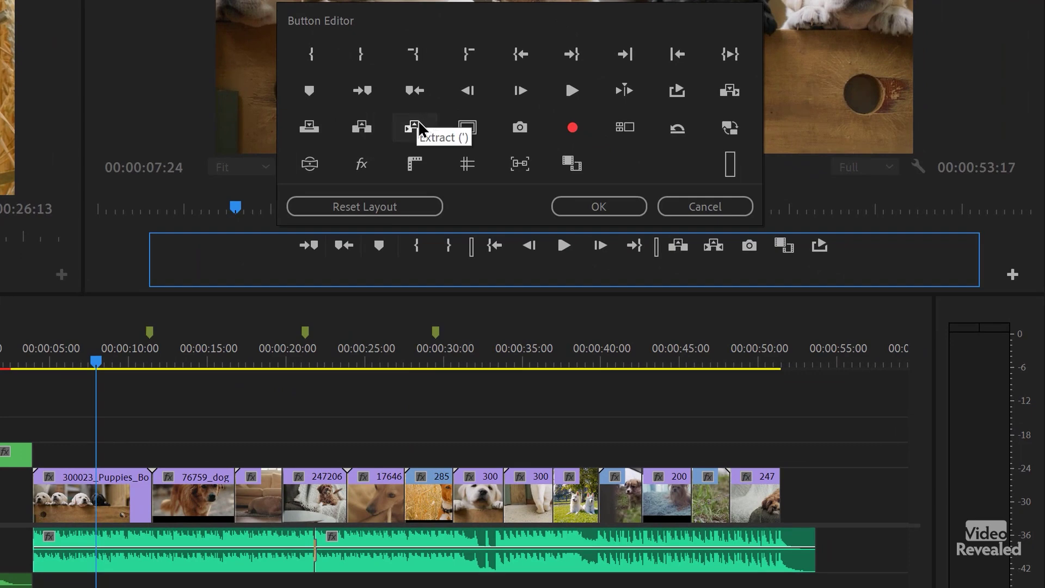
{"action": "left_click", "coordinate": [693, 212]}
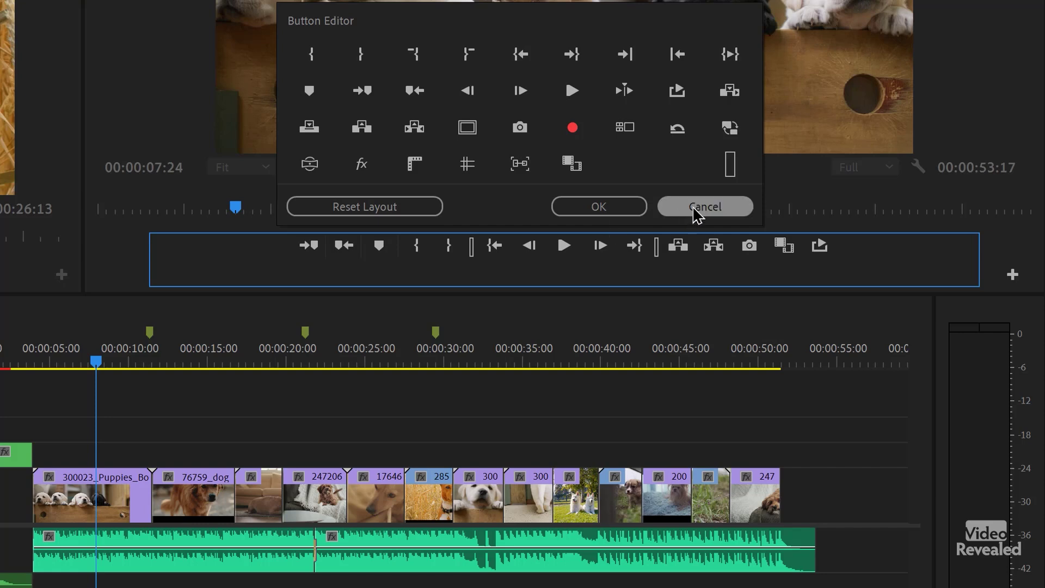
{"action": "left_click", "coordinate": [338, 364]}
{"action": "left_click_drag", "start_coordinate": [338, 364], "coordinate": [328, 364]}
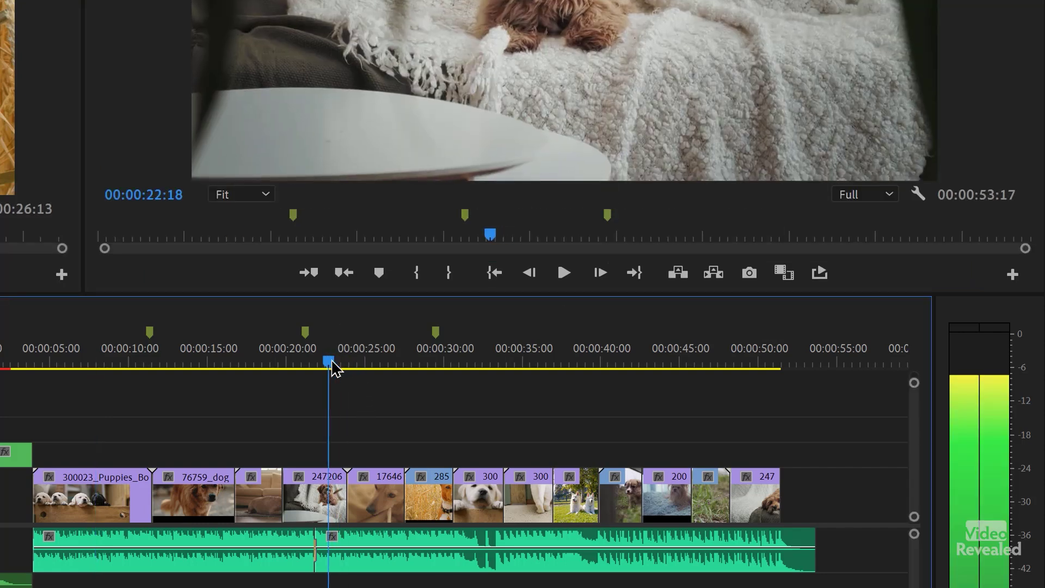
{"action": "key", "text": "i"}
{"action": "left_click", "coordinate": [355, 360]}
{"action": "key", "text": "o"}
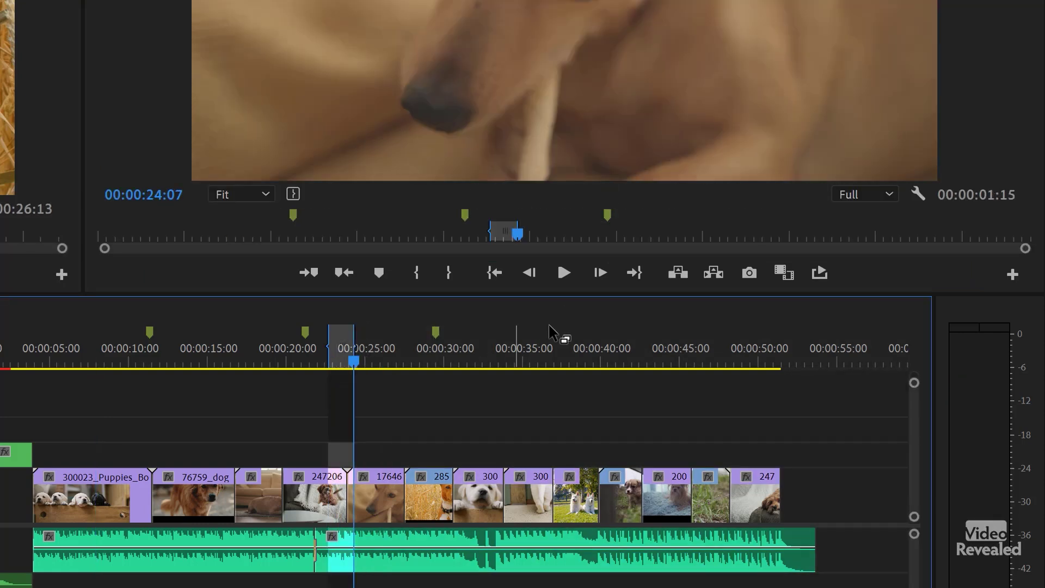
Place the Lift and Extract buttons at the start of the Program Monitor's button row, ahead of Go to Next Marker
{"action": "left_click", "coordinate": [1013, 275]}
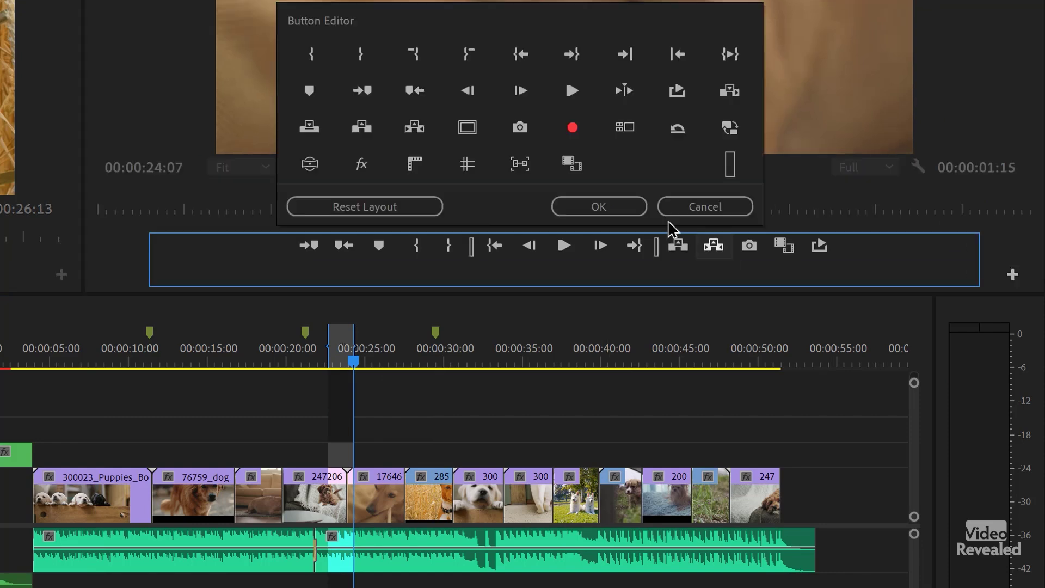
{"action": "left_click_drag", "start_coordinate": [362, 125], "coordinate": [357, 136]}
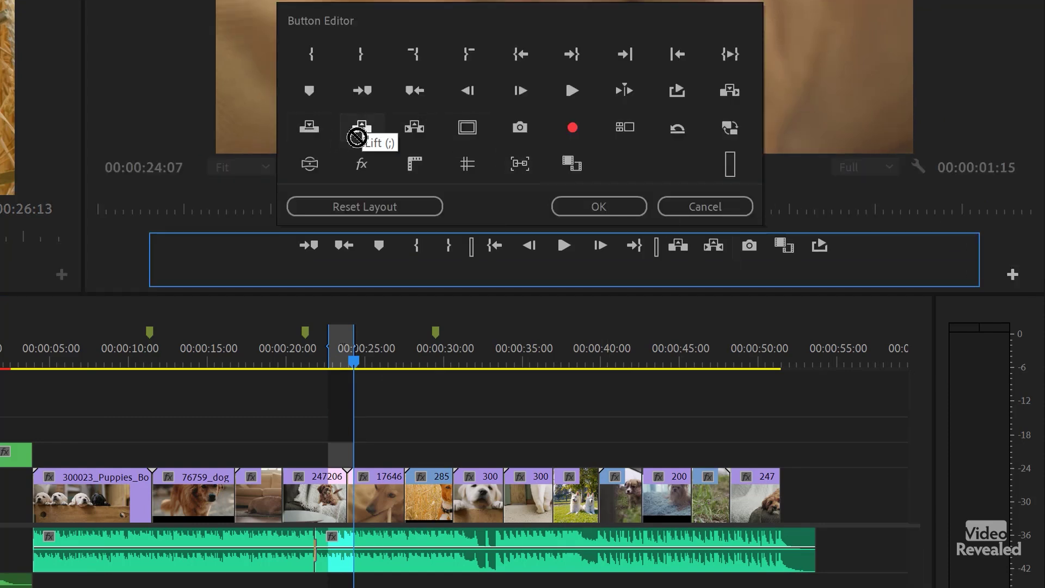
{"action": "left_click_drag", "start_coordinate": [240, 247], "coordinate": [243, 255]}
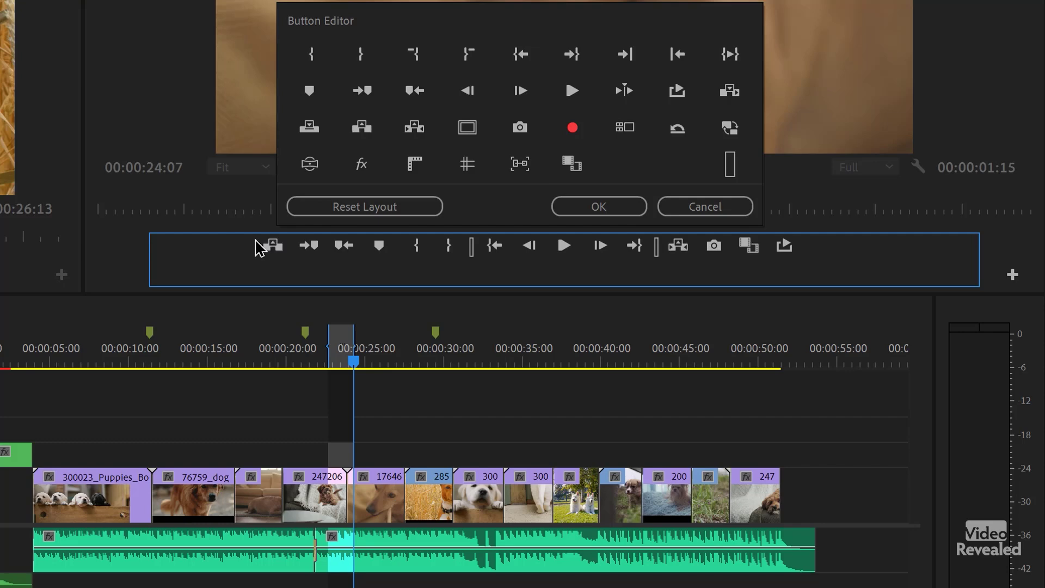
{"action": "left_click_drag", "start_coordinate": [432, 130], "coordinate": [376, 152]}
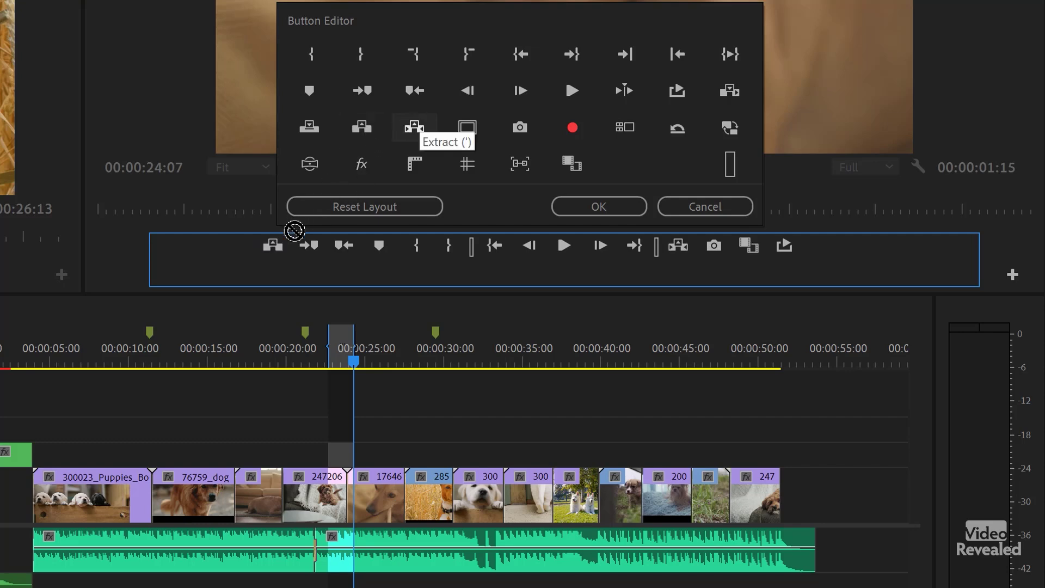
{"action": "left_click_drag", "start_coordinate": [282, 254], "coordinate": [282, 254]}
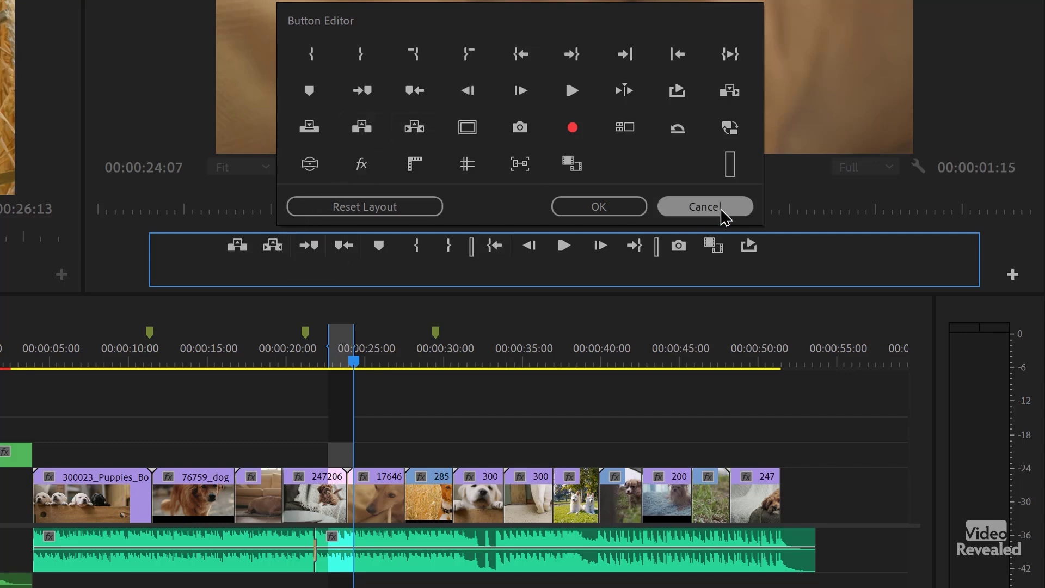
{"action": "left_click", "coordinate": [613, 209]}
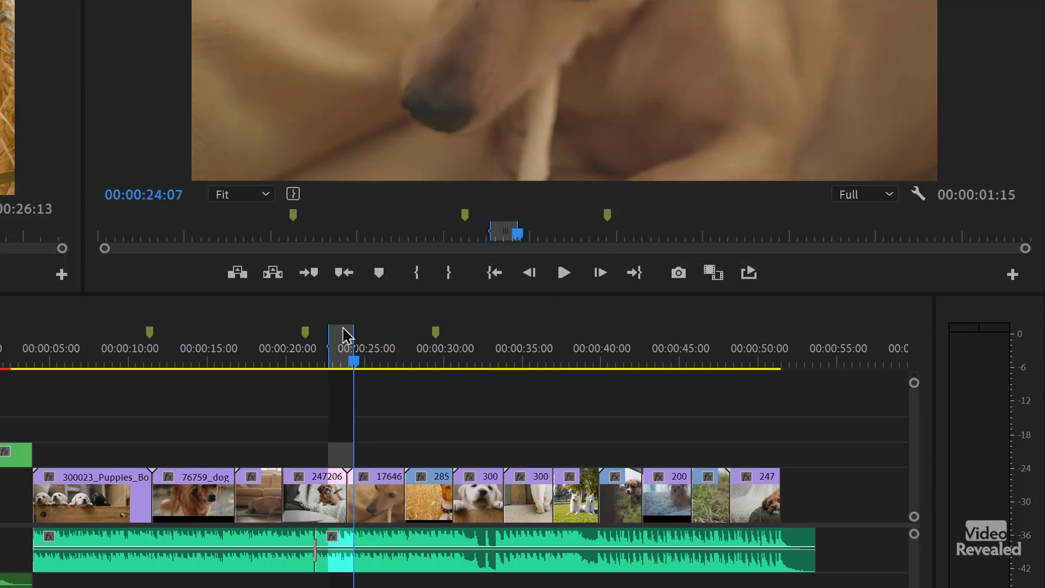
Try Lift and Extract on the marked range, undoing each, and clear the sequence's In and Out points
{"action": "left_click", "coordinate": [242, 274]}
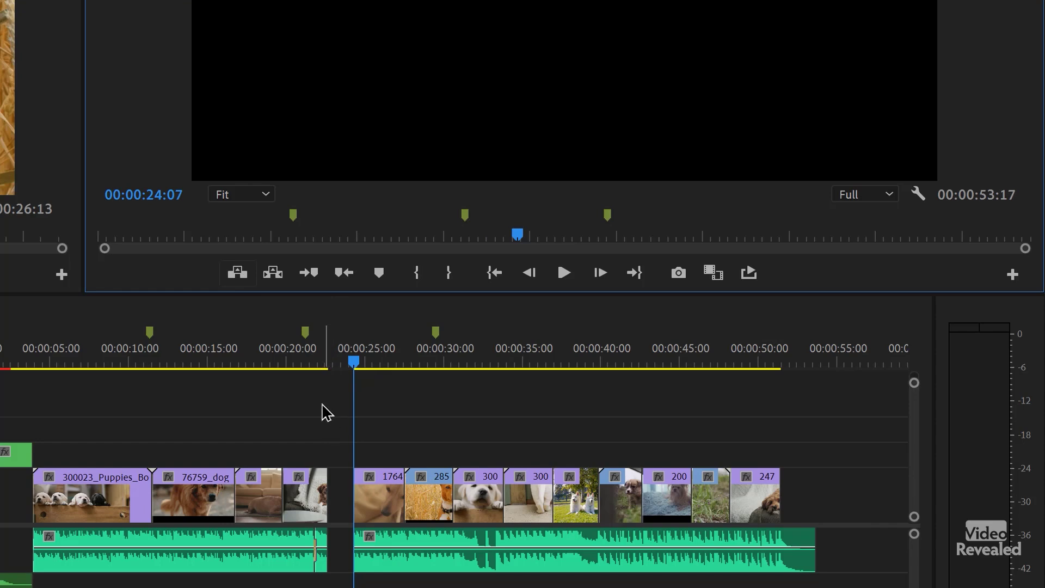
{"action": "key", "text": "ctrl+z"}
{"action": "left_click", "coordinate": [273, 273]}
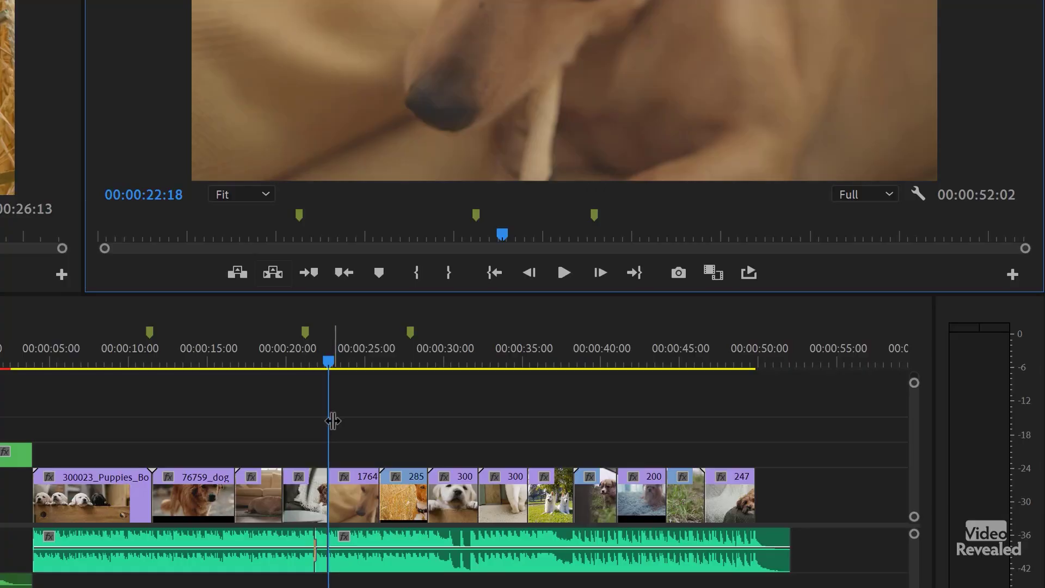
{"action": "left_click_drag", "start_coordinate": [334, 421], "coordinate": [378, 425]}
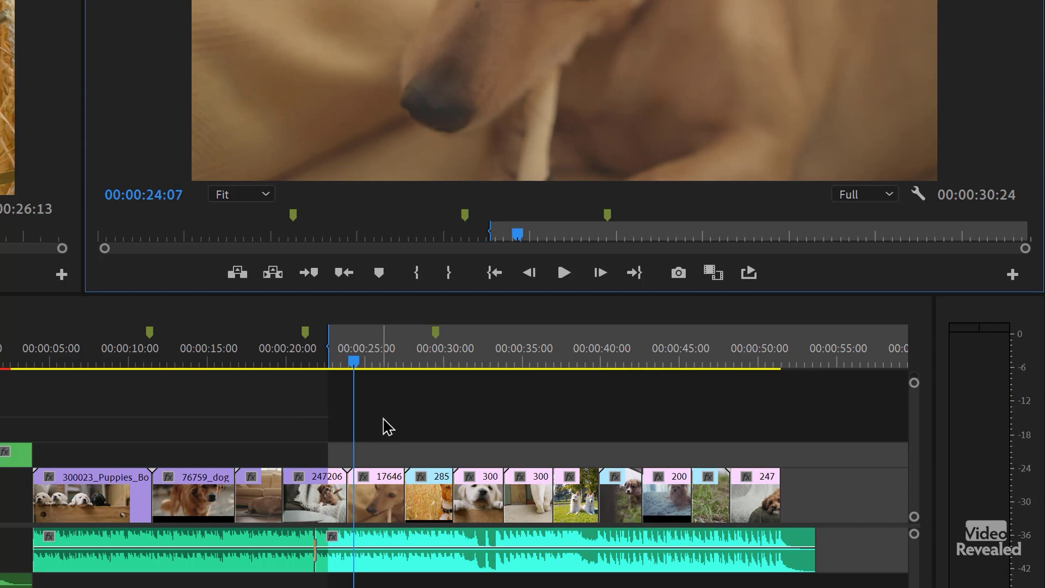
{"action": "key", "text": "ctrl+shift+x"}
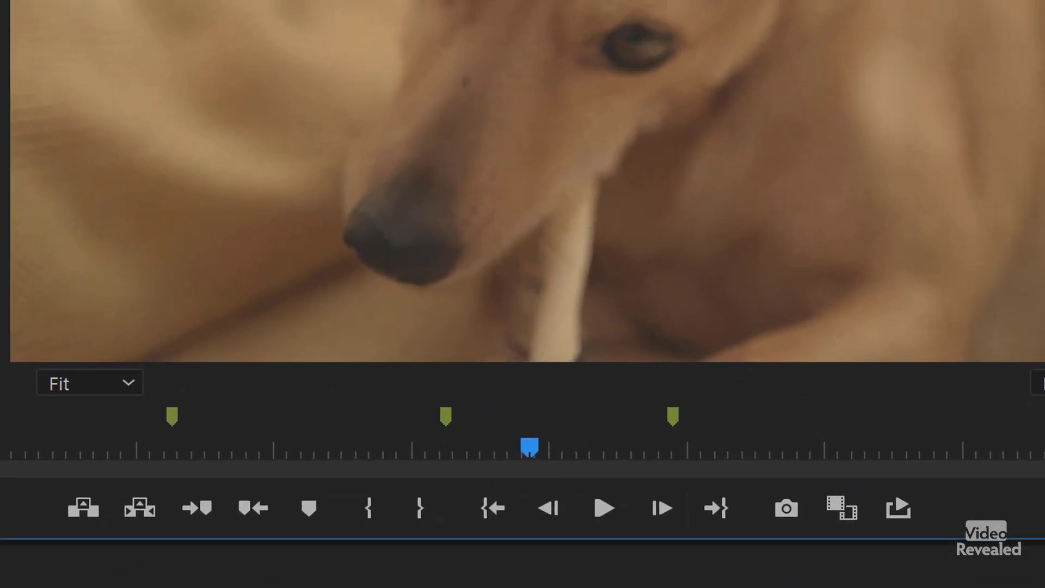
Reset the Program Monitor's button layout and add the Safe Margins button in front of Add Marker
{"action": "left_click", "coordinate": [1013, 274]}
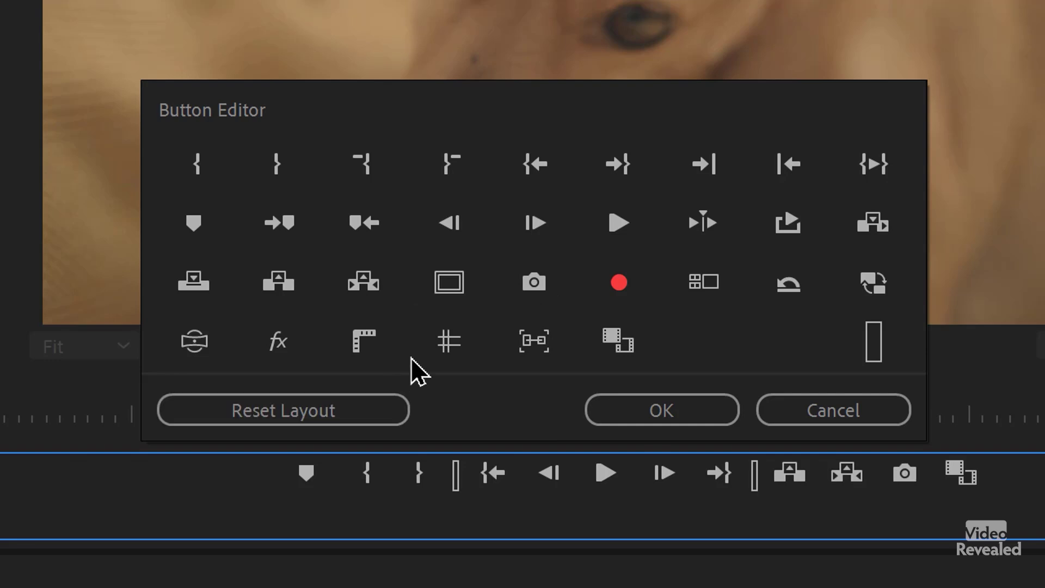
{"action": "left_click_drag", "start_coordinate": [455, 282], "coordinate": [260, 472]}
{"action": "left_click", "coordinate": [666, 415]}
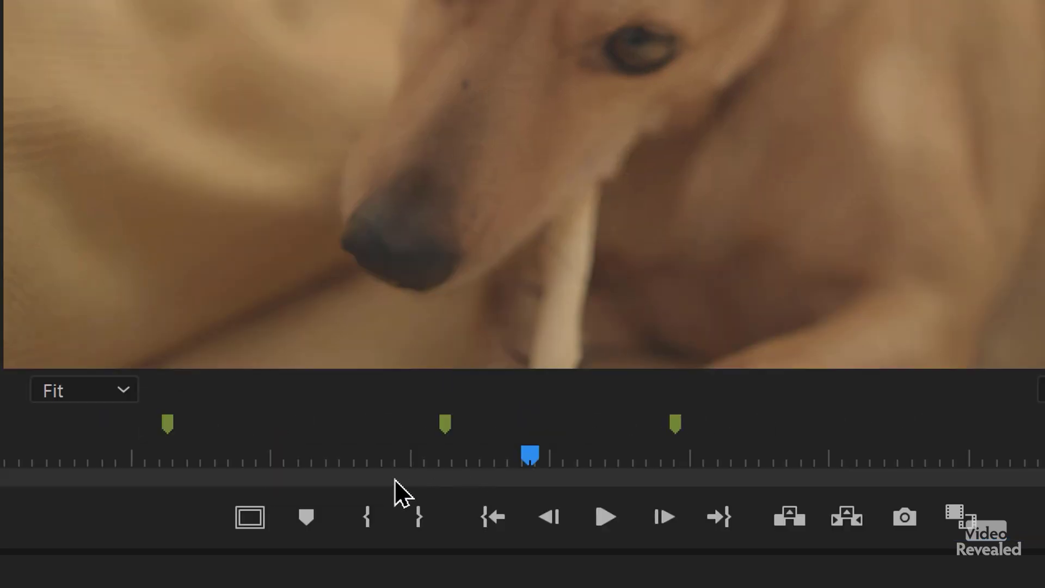
Show the safe margins, include the 4:3 safe margin in the Program Monitor's overlay settings, and toggle the margins back off
{"action": "left_click", "coordinate": [249, 520]}
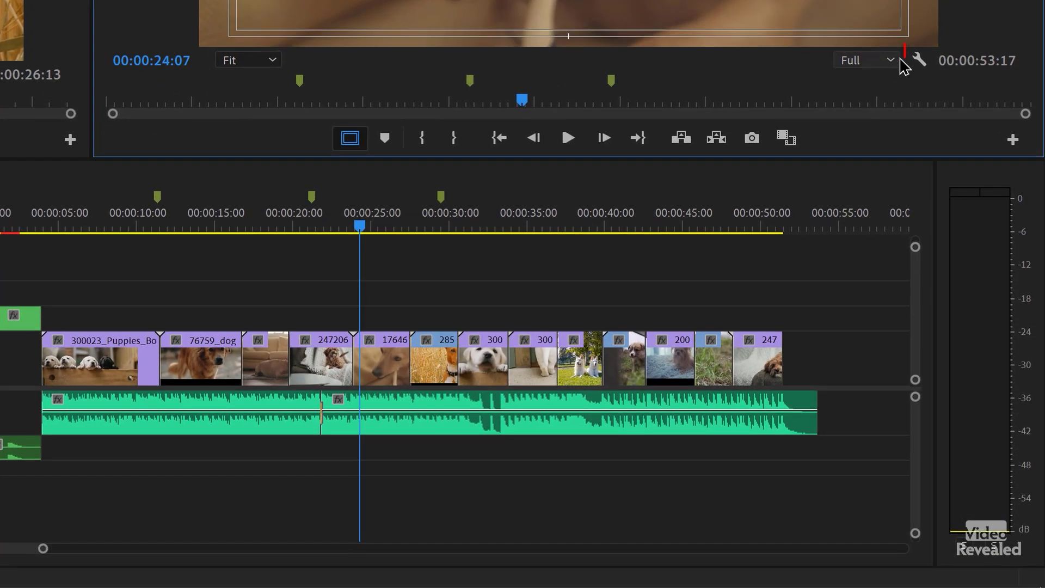
{"action": "left_click", "coordinate": [919, 59]}
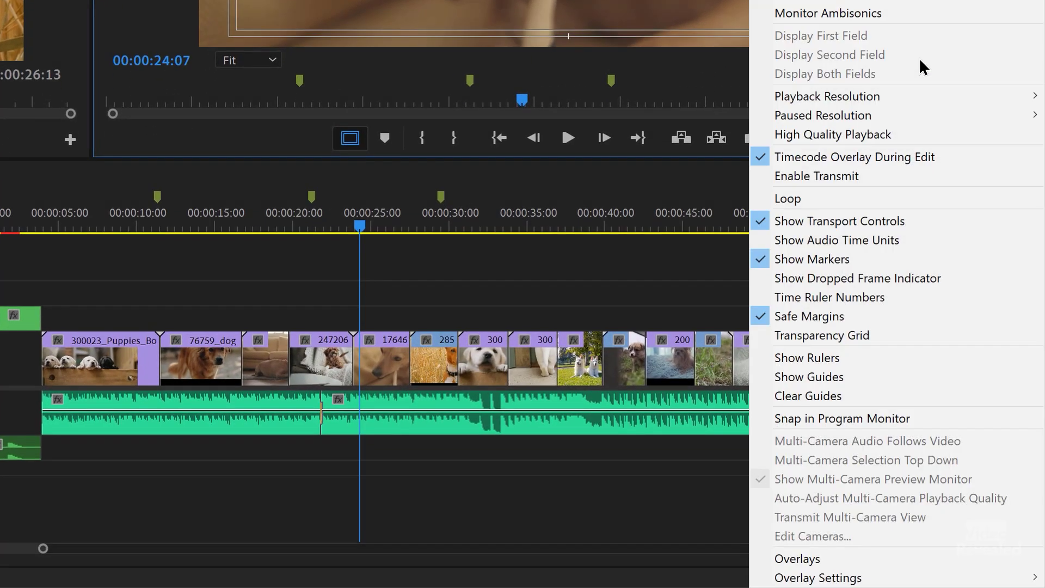
{"action": "mouse_move", "coordinate": [839, 580]}
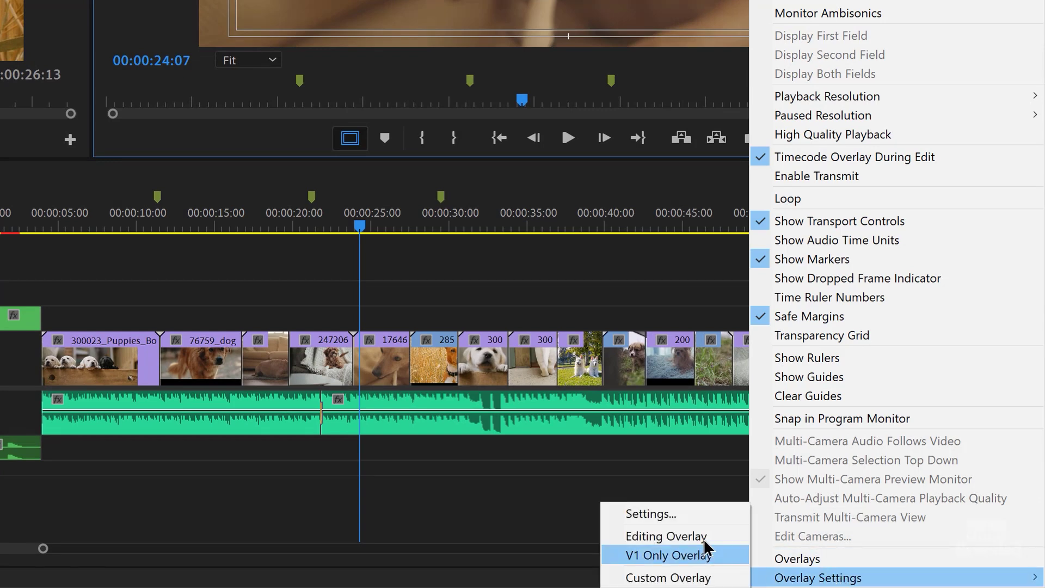
{"action": "left_click", "coordinate": [691, 514]}
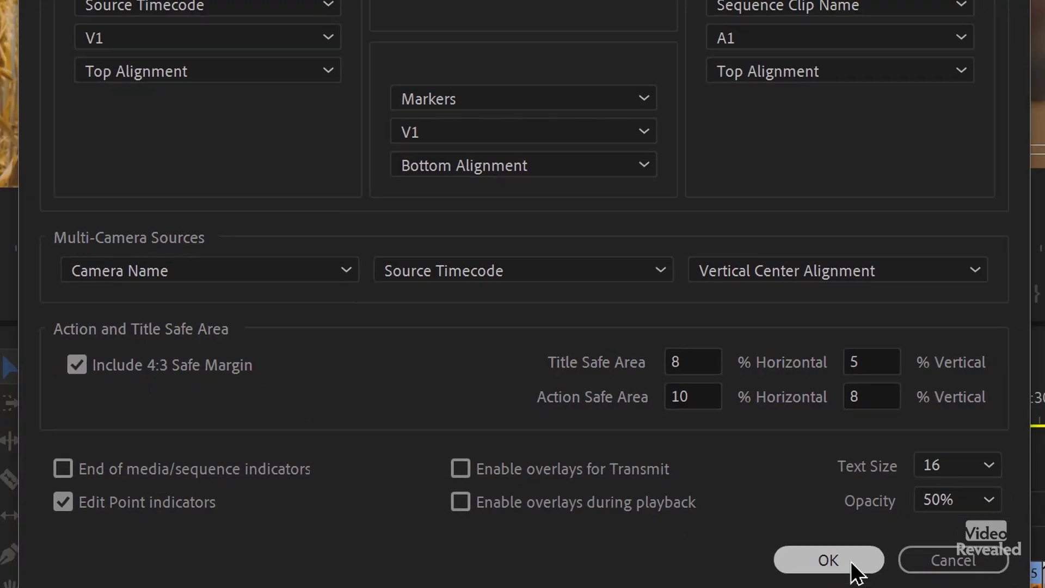
{"action": "left_click", "coordinate": [871, 571]}
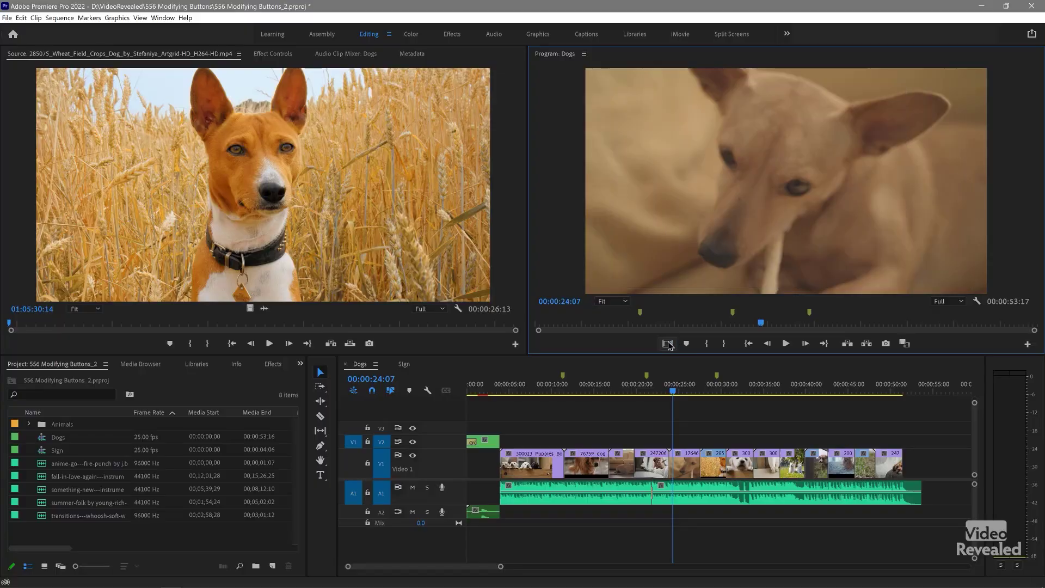
{"action": "left_click", "coordinate": [668, 345]}
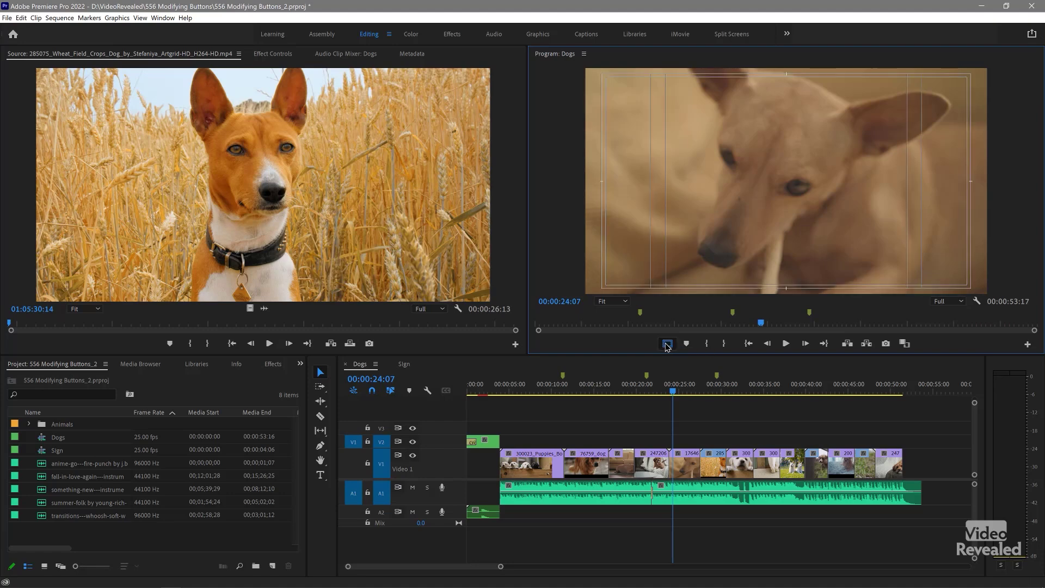
{"action": "left_click", "coordinate": [667, 345]}
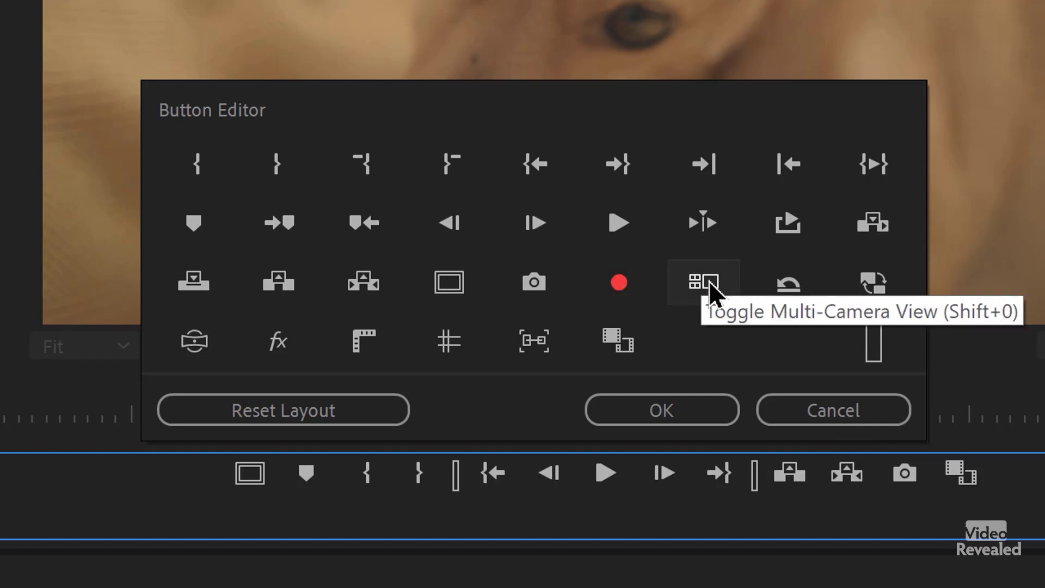
Switch the Program Monitor to the Multi-Camera view and back to Composite Video
{"action": "left_click", "coordinate": [843, 407]}
{"action": "left_click", "coordinate": [979, 303]}
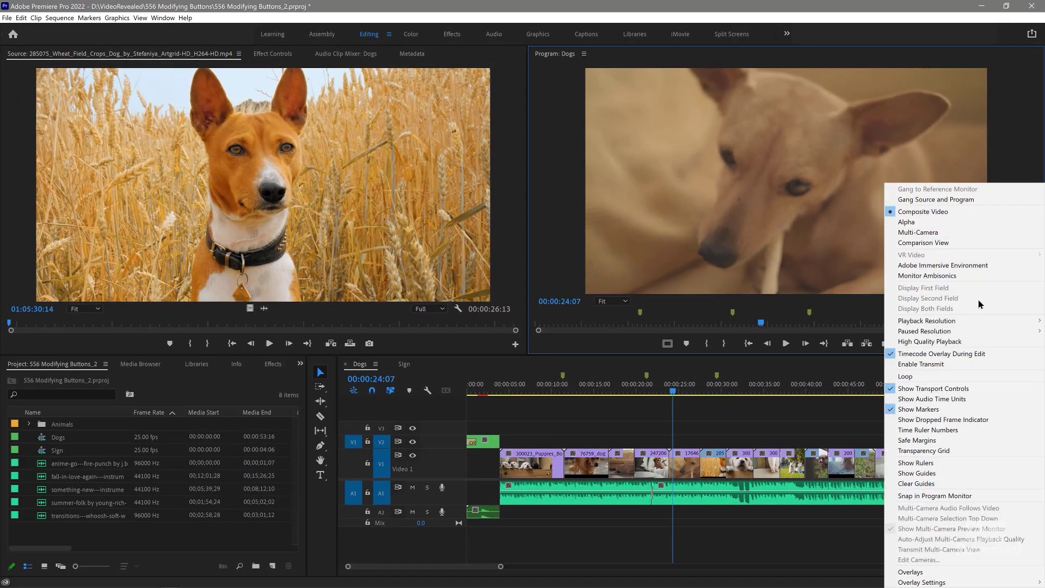
{"action": "left_click", "coordinate": [953, 233]}
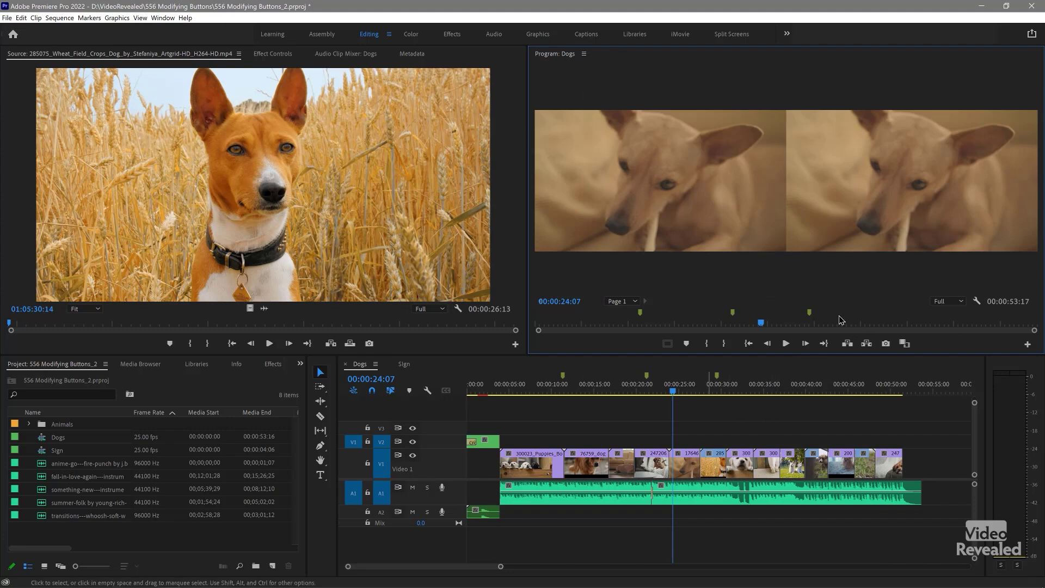
{"action": "left_click", "coordinate": [976, 302]}
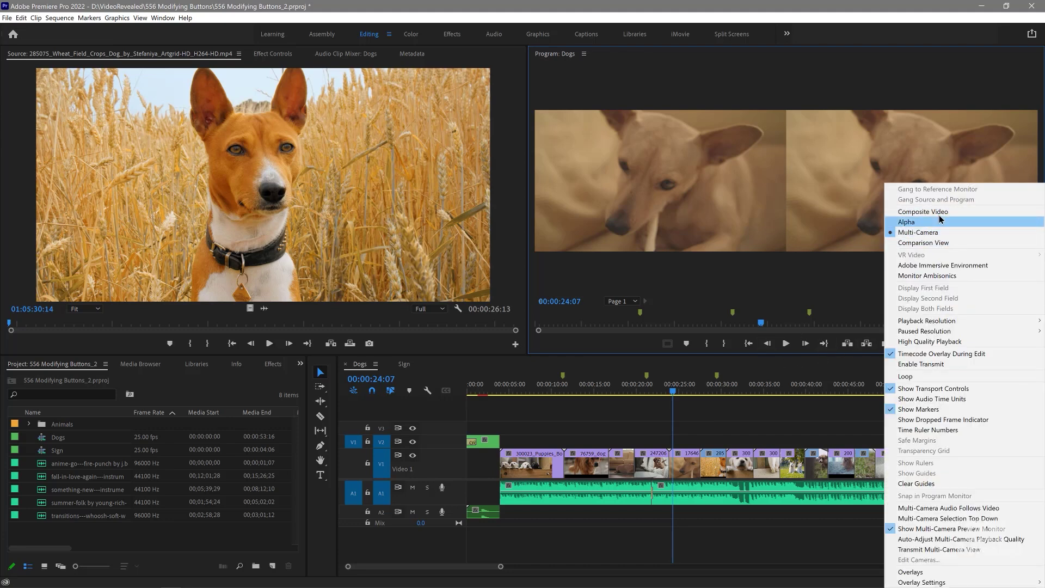
{"action": "left_click", "coordinate": [932, 212]}
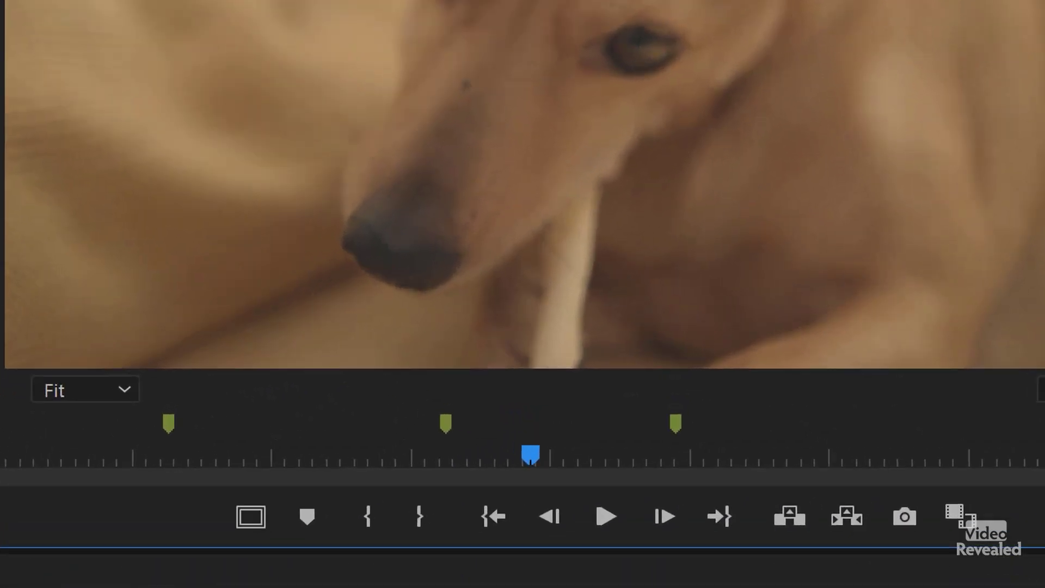
Add the Revert Trim Session button at the end of the Program Monitor's button bar
{"action": "left_click", "coordinate": [1029, 515]}
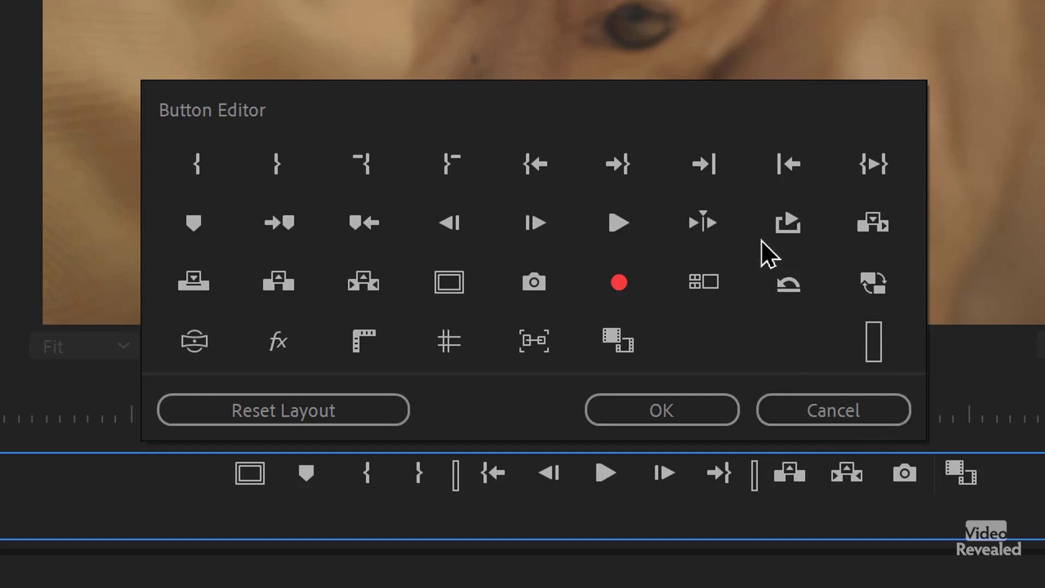
{"action": "left_click_drag", "start_coordinate": [789, 283], "coordinate": [1013, 473]}
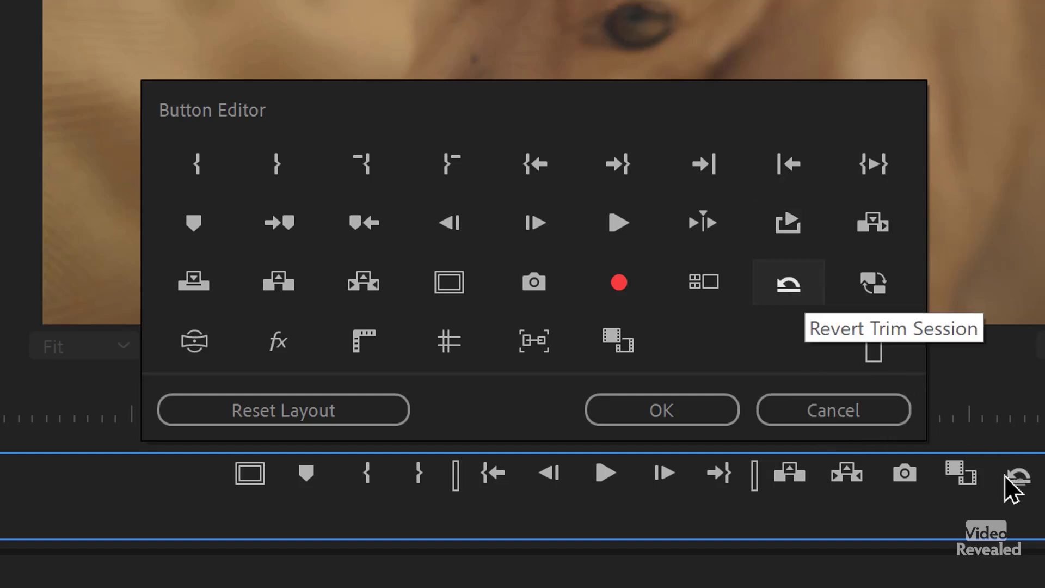
{"action": "left_click", "coordinate": [730, 417]}
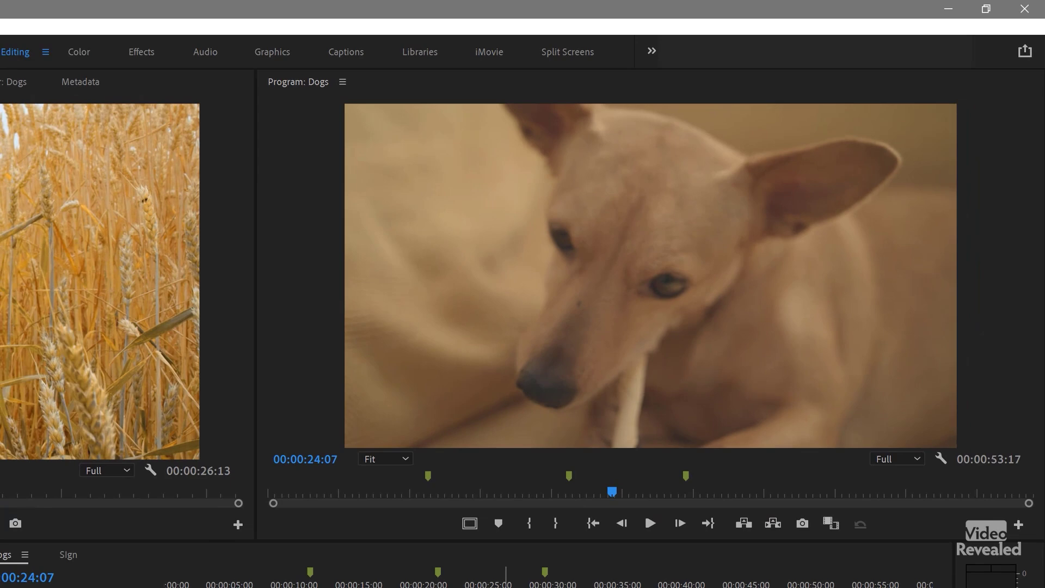
Try trimming both sides of the edit nearest the playhead in Trim mode, revert the trim session, and leave Trim mode
{"action": "key", "text": "shift+t"}
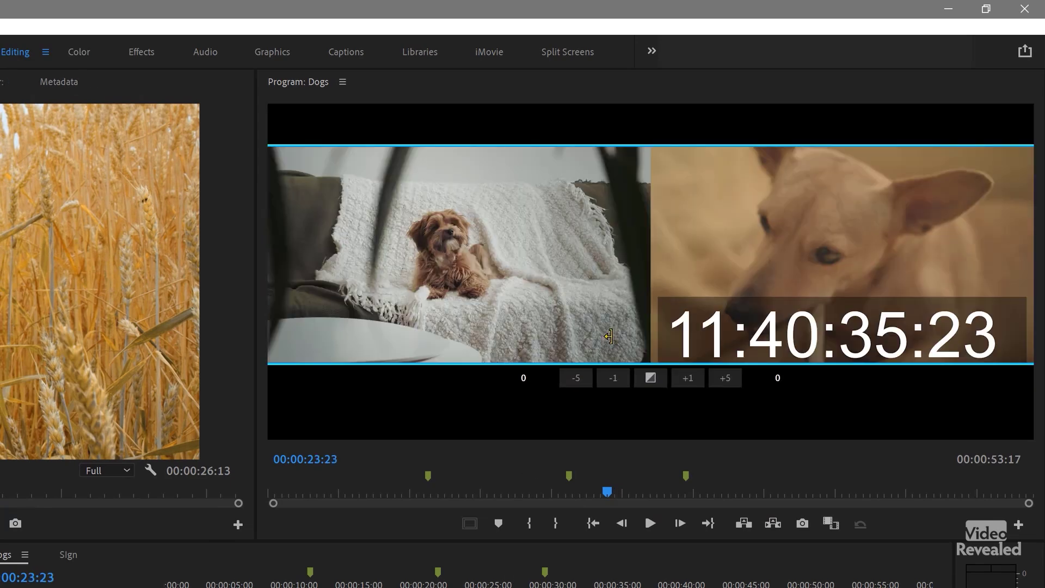
{"action": "left_click_drag", "start_coordinate": [636, 279], "coordinate": [653, 279]}
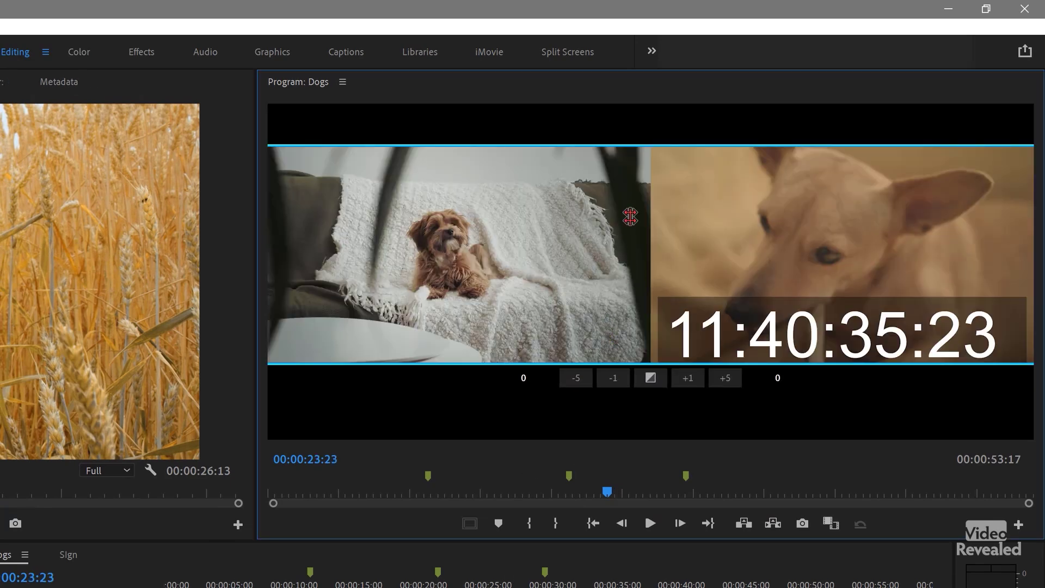
{"action": "left_click_drag", "start_coordinate": [615, 263], "coordinate": [577, 263]}
{"action": "left_click_drag", "start_coordinate": [842, 263], "coordinate": [855, 263]}
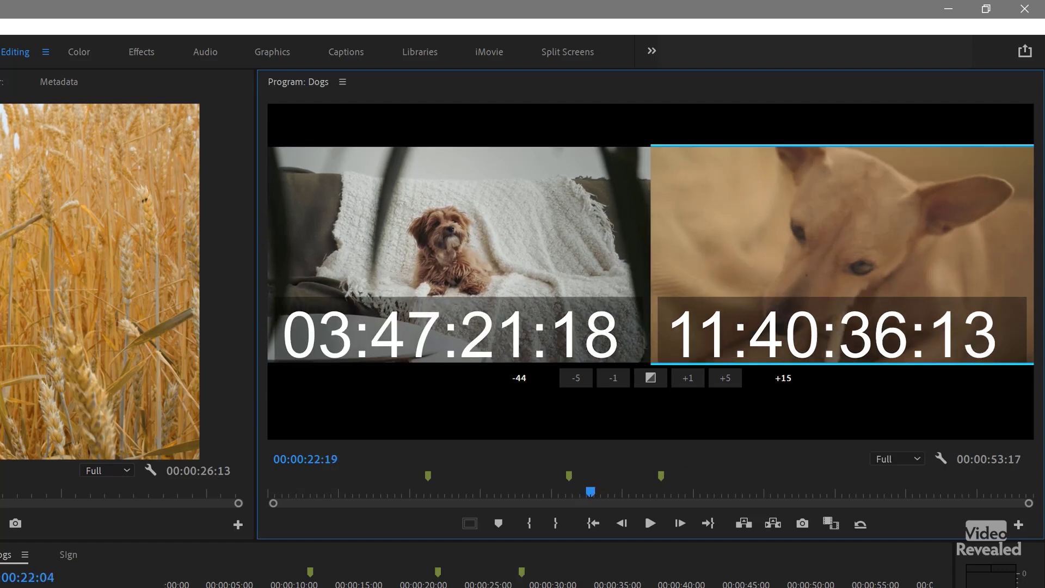
{"action": "left_click", "coordinate": [866, 528]}
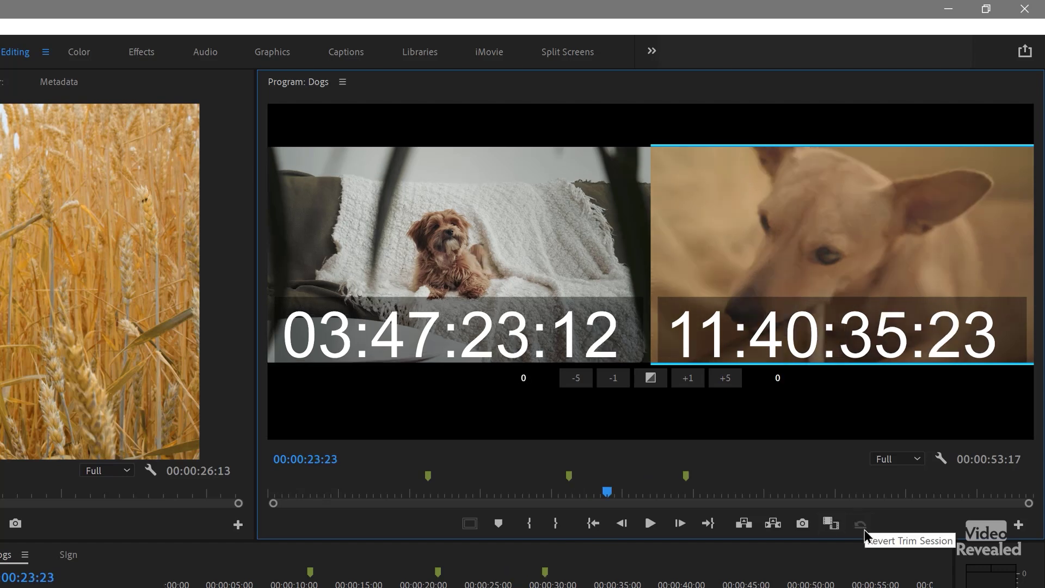
{"action": "left_click", "coordinate": [621, 550]}
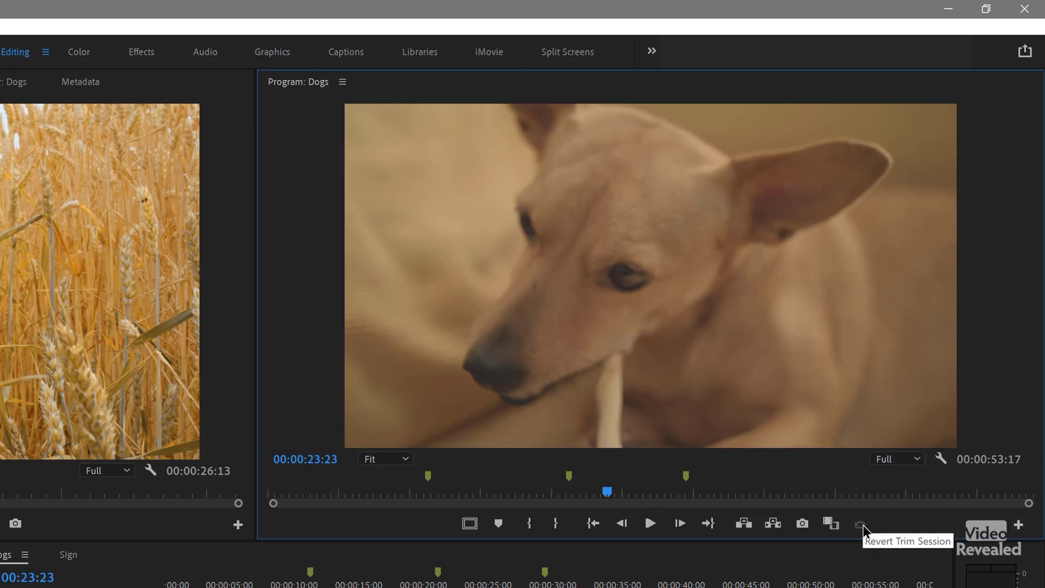
Examine the Button Editor's VR video button and the VR Projection options in the Sequence Settings, cancelling both dialogs
{"action": "left_click", "coordinate": [1019, 526]}
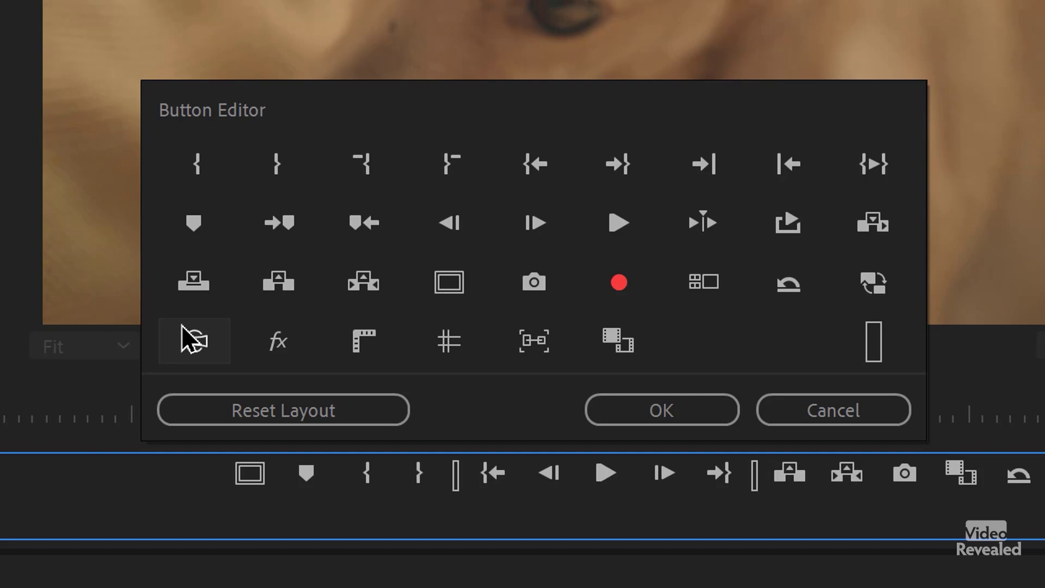
{"action": "left_click", "coordinate": [833, 410]}
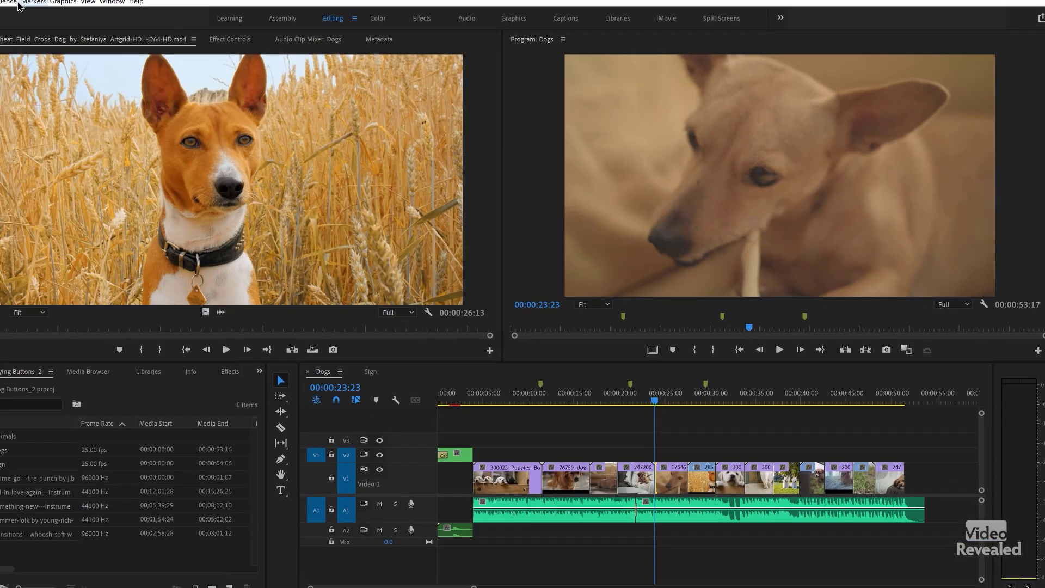
{"action": "left_click", "coordinate": [59, 17]}
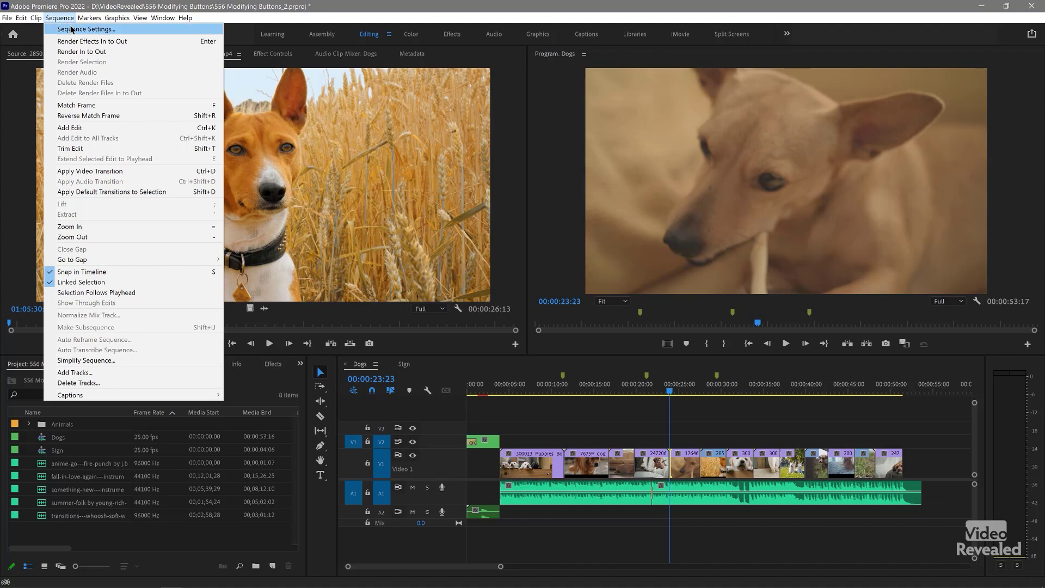
{"action": "left_click", "coordinate": [71, 29]}
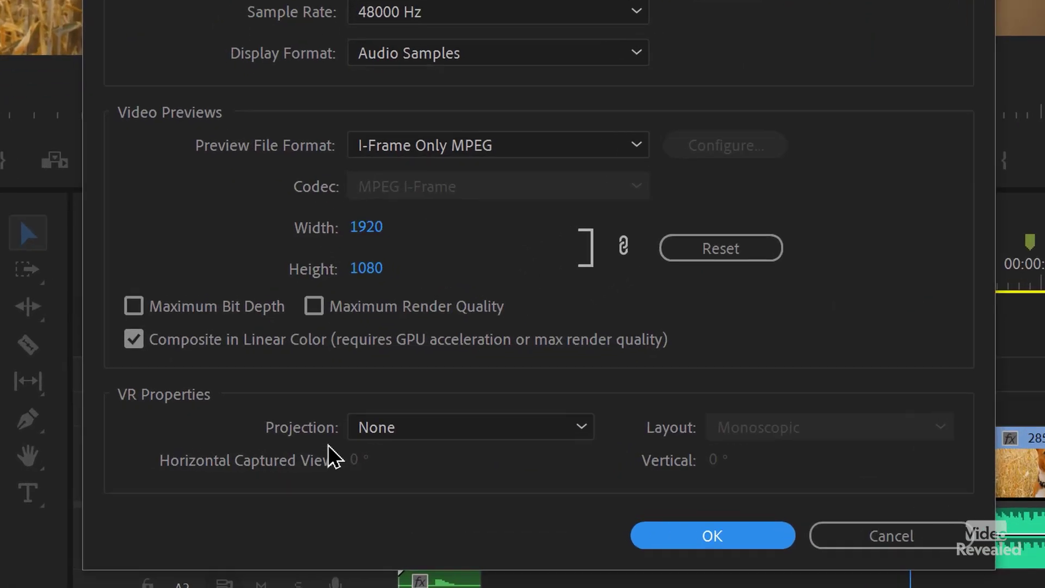
{"action": "left_click", "coordinate": [482, 420]}
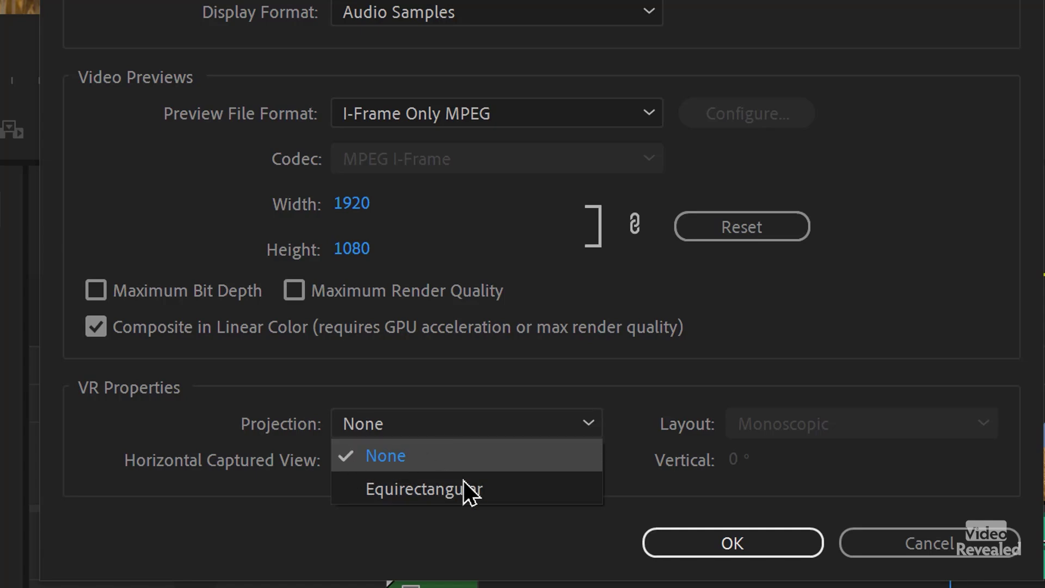
{"action": "left_click", "coordinate": [931, 546]}
{"action": "left_click", "coordinate": [931, 547]}
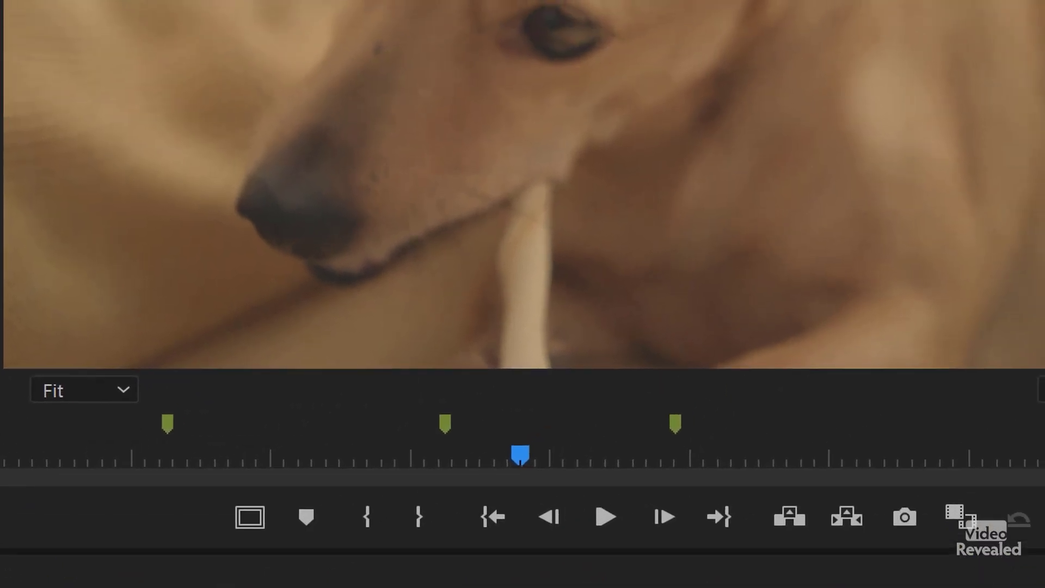
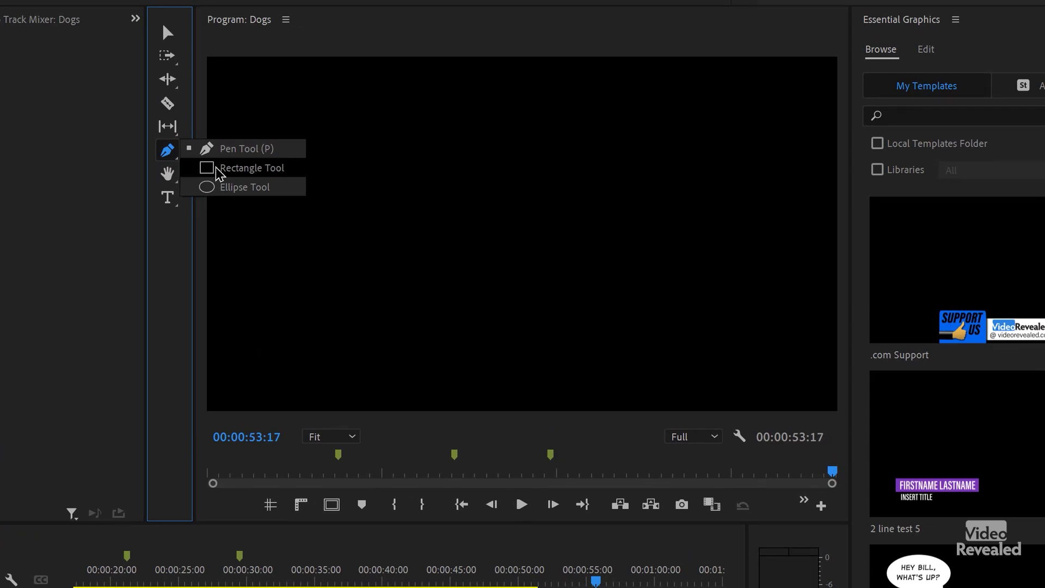
Draw a rectangle in the left part of the Program Monitor's frame and move it to about 388, 503
{"action": "left_click_drag", "start_coordinate": [283, 152], "coordinate": [409, 247]}
{"action": "left_click", "coordinate": [167, 33]}
{"action": "left_click", "coordinate": [292, 201]}
{"action": "mouse_move", "coordinate": [292, 201]}
{"action": "left_mouse_down"}
{"action": "mouse_move", "coordinate": [284, 214]}
{"action": "mouse_move", "coordinate": [294, 221]}
{"action": "left_mouse_up"}
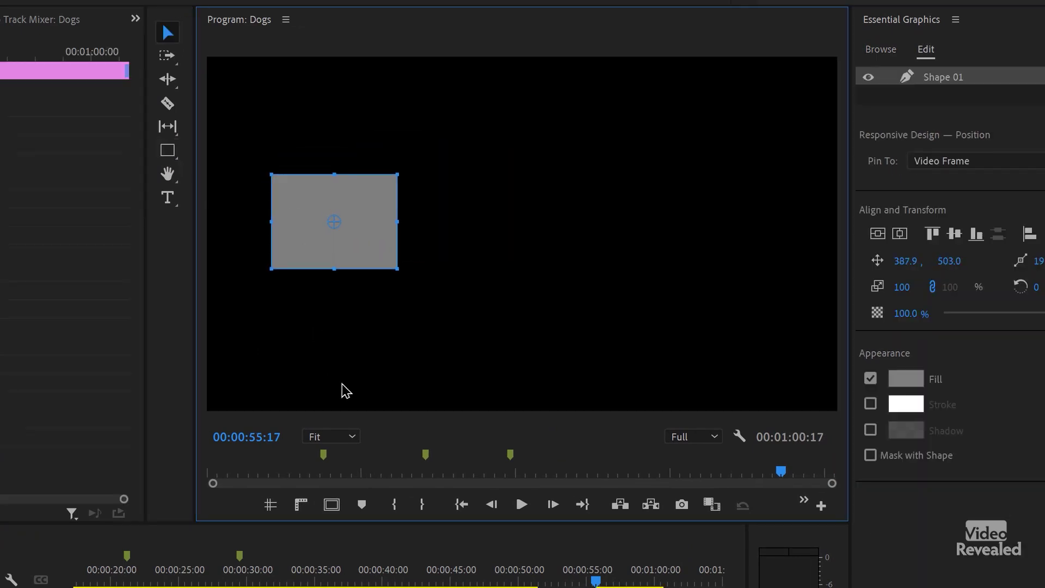
Show the rulers and guides, add a vertical guide at about 580 px, and move the rectangle to about 832, 517
{"action": "left_click", "coordinate": [301, 506]}
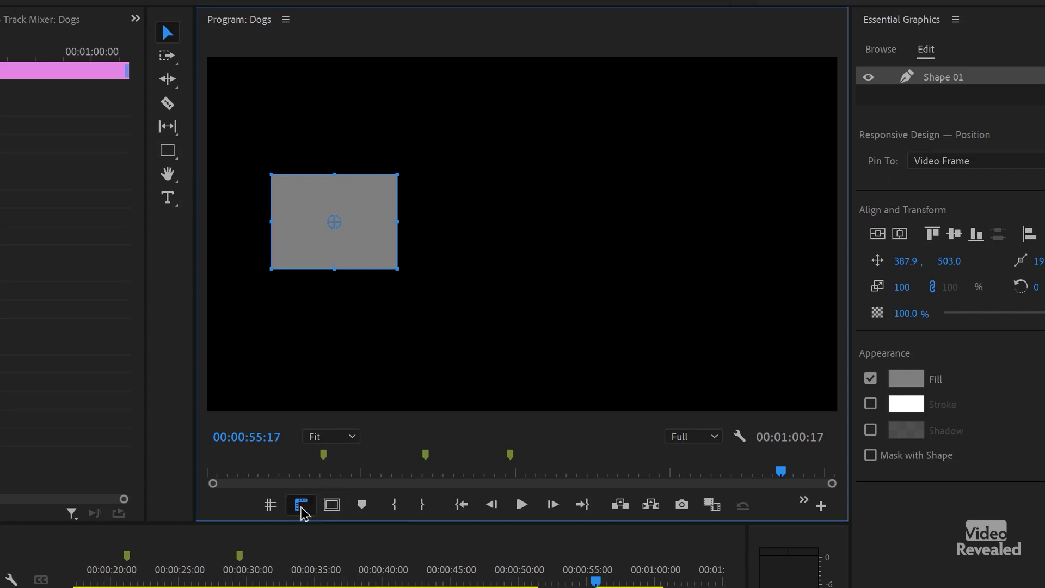
{"action": "left_click_drag", "start_coordinate": [342, 195], "coordinate": [306, 180]}
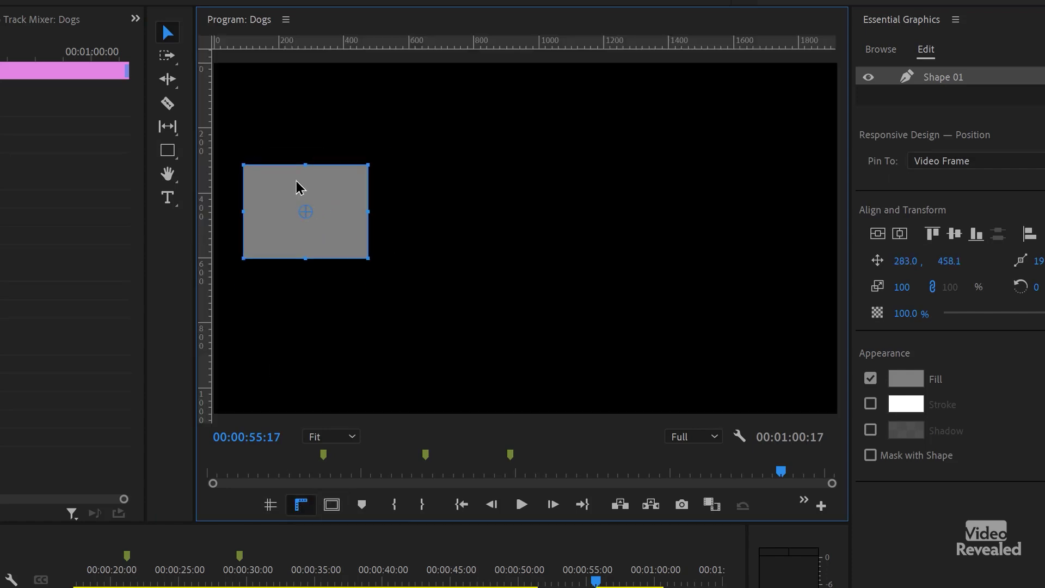
{"action": "left_click", "coordinate": [270, 505]}
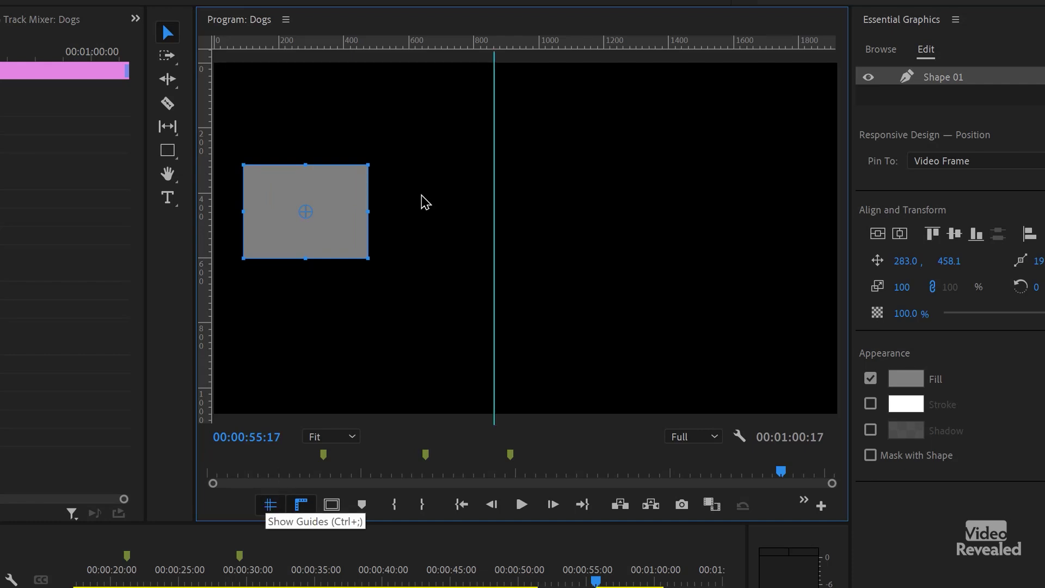
{"action": "left_click_drag", "start_coordinate": [206, 244], "coordinate": [455, 236]}
{"action": "left_click_drag", "start_coordinate": [284, 187], "coordinate": [465, 207]}
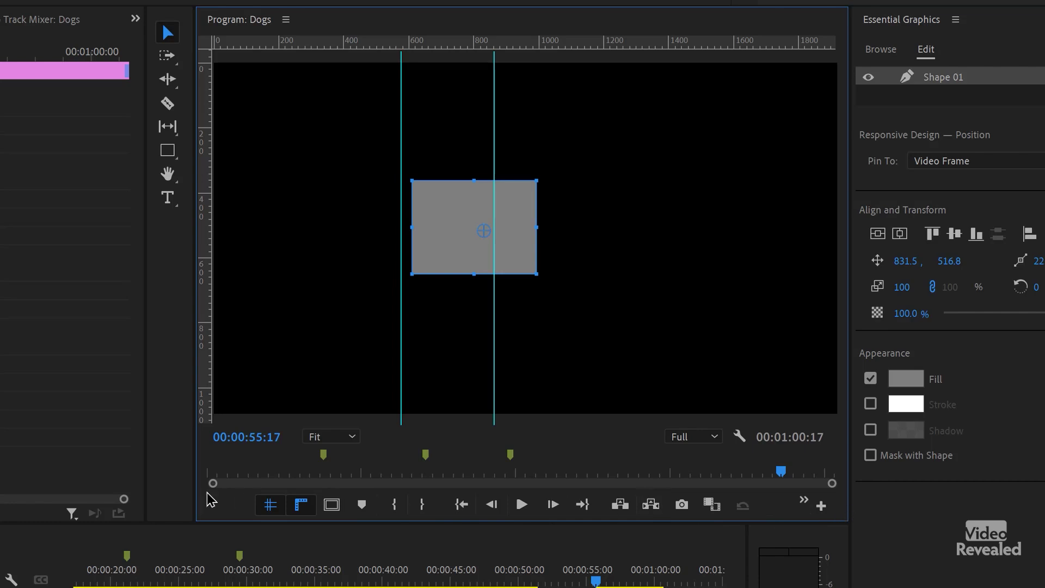
Widen the Program Monitor and replace its Safe Margins button with the Snap in Program Monitor button, placed before Show Guides
{"action": "left_click_drag", "start_coordinate": [195, 501], "coordinate": [166, 499]}
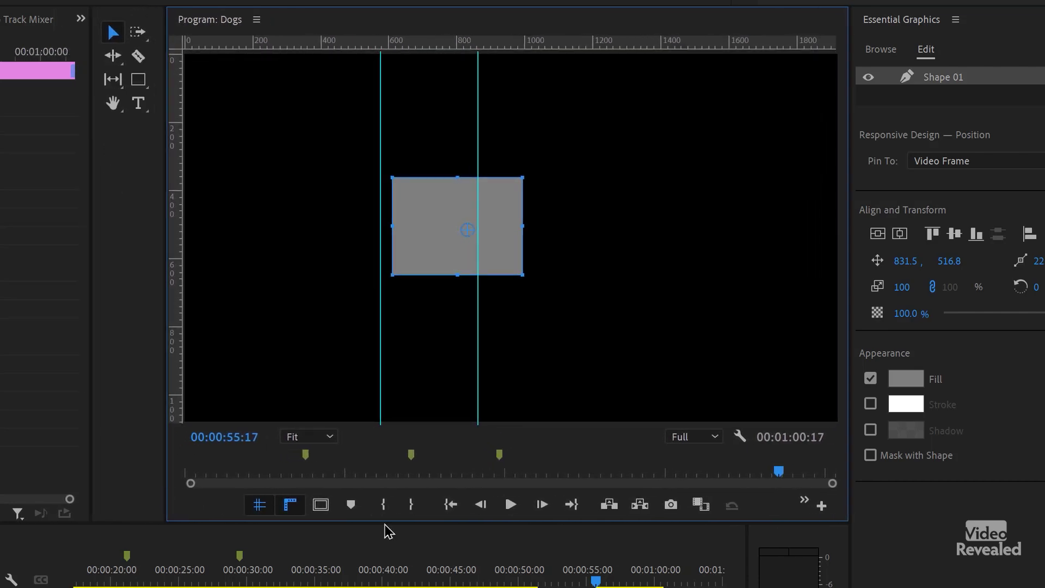
{"action": "left_click", "coordinate": [821, 506]}
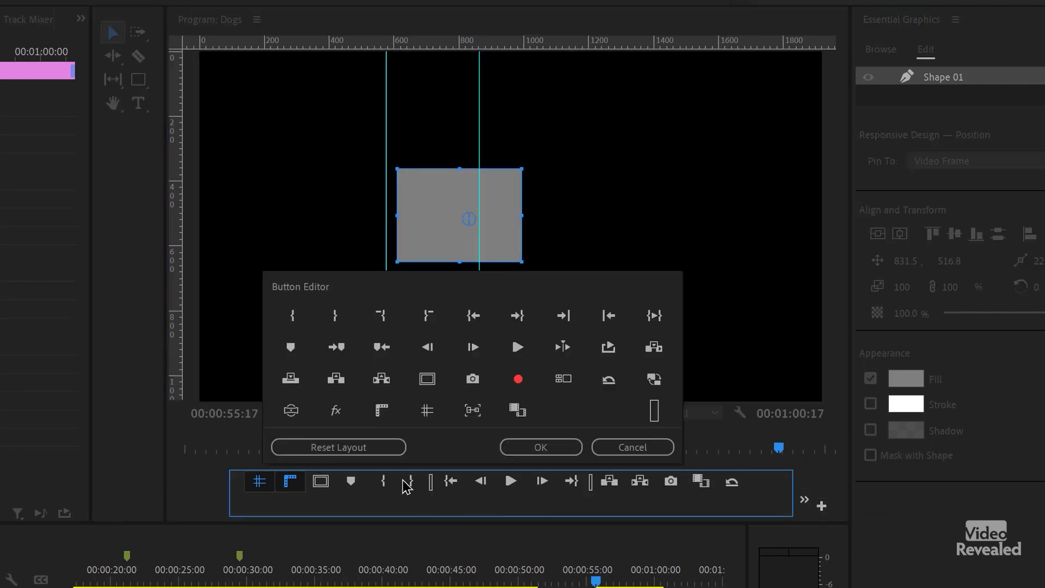
{"action": "left_click_drag", "start_coordinate": [339, 485], "coordinate": [346, 545]}
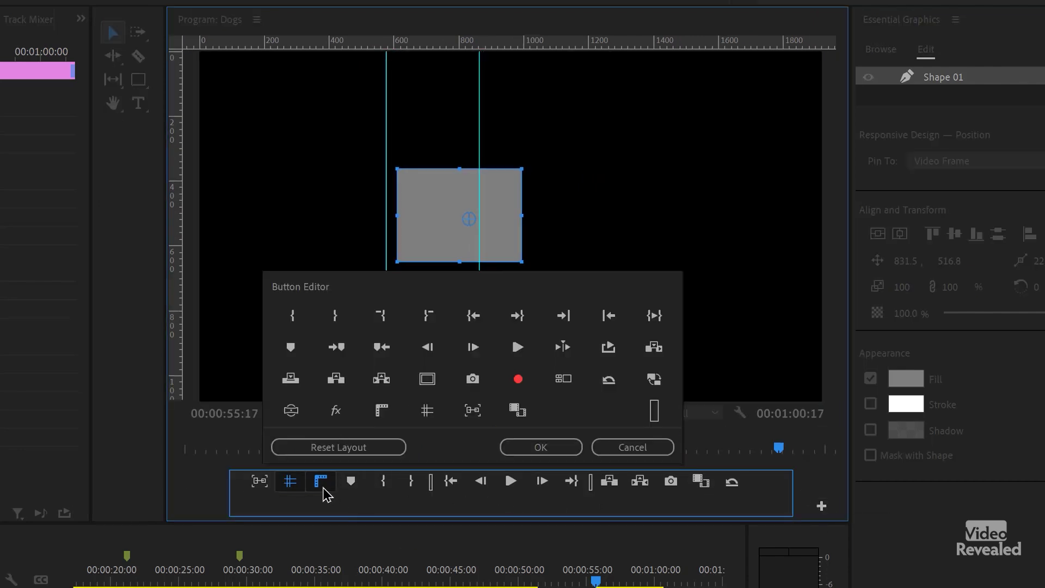
{"action": "left_click", "coordinate": [581, 452]}
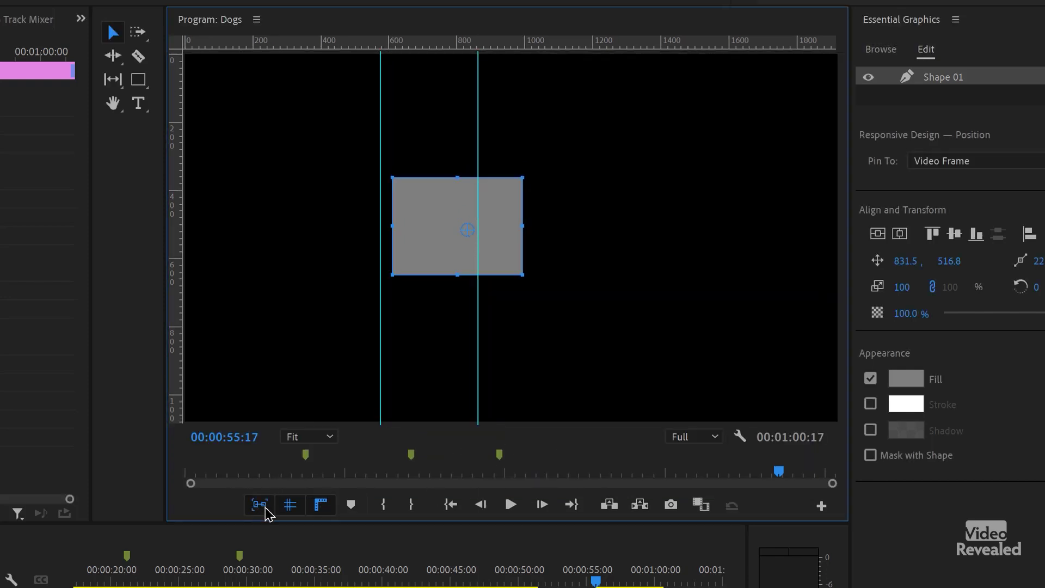
With snapping on, align the rectangle to the 580 px guide, draw a taller rectangle centred at about 1251, 540, and snap the first against it
{"action": "mouse_move", "coordinate": [476, 197]}
{"action": "left_mouse_down"}
{"action": "mouse_move", "coordinate": [439, 210]}
{"action": "mouse_move", "coordinate": [514, 178]}
{"action": "mouse_move", "coordinate": [470, 182]}
{"action": "left_mouse_up"}
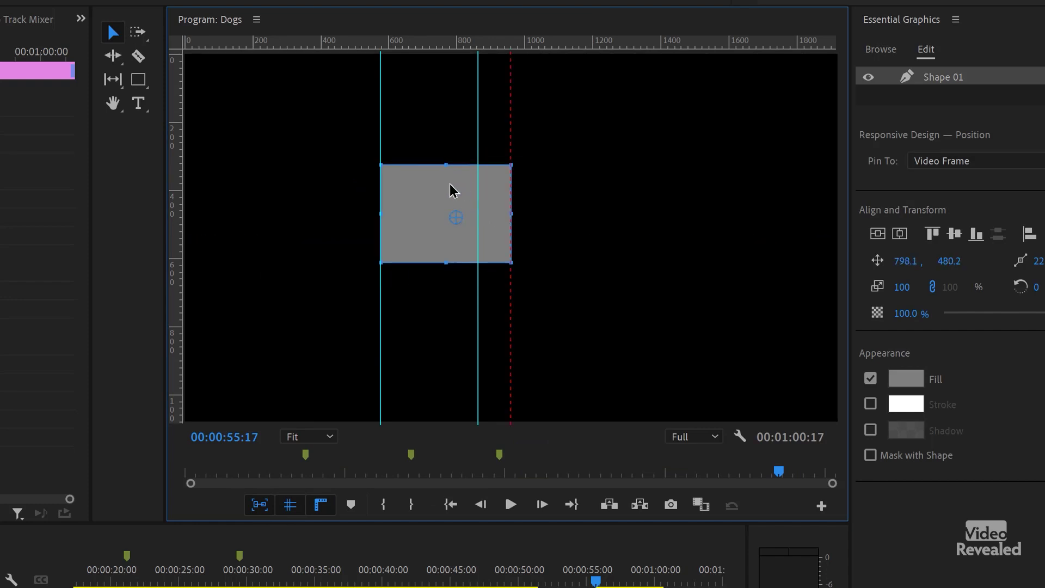
{"action": "left_click", "coordinate": [138, 79]}
{"action": "mouse_move", "coordinate": [540, 111]}
{"action": "left_mouse_down"}
{"action": "mouse_move", "coordinate": [700, 379]}
{"action": "mouse_move", "coordinate": [701, 365]}
{"action": "left_mouse_up"}
{"action": "key", "text": "v"}
{"action": "mouse_move", "coordinate": [614, 199]}
{"action": "left_mouse_down"}
{"action": "mouse_move", "coordinate": [629, 199]}
{"action": "mouse_move", "coordinate": [572, 202]}
{"action": "mouse_move", "coordinate": [579, 191]}
{"action": "mouse_move", "coordinate": [594, 196]}
{"action": "left_mouse_up"}
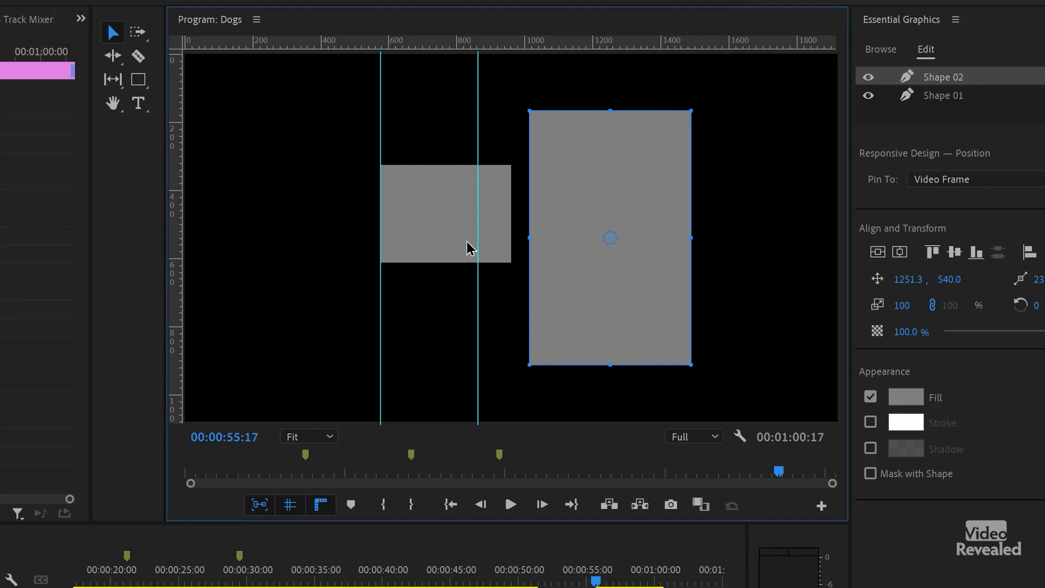
{"action": "left_click_drag", "start_coordinate": [469, 247], "coordinate": [472, 243]}
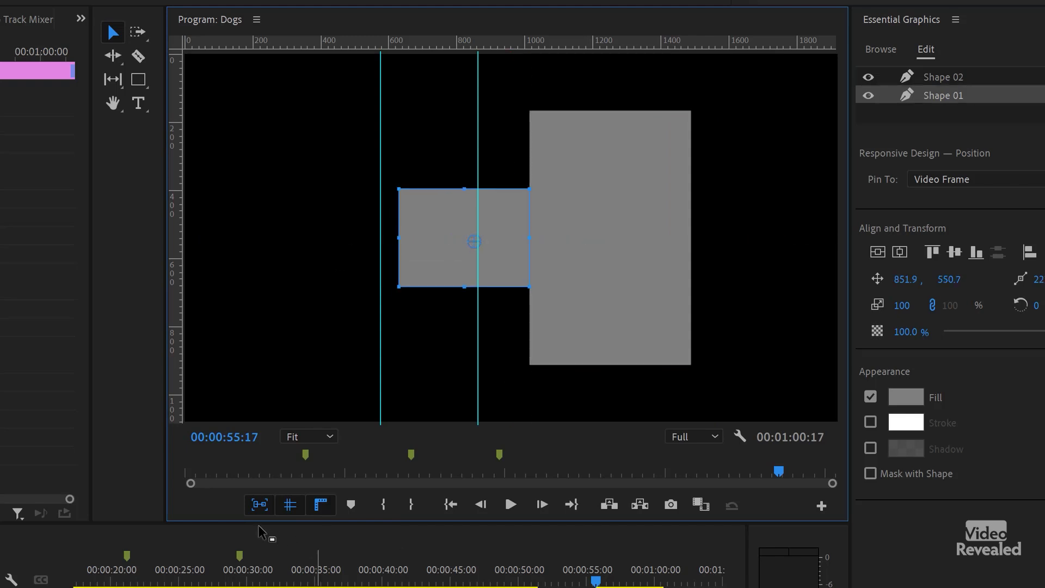
Turn off snapping, guides and rulers in the Program Monitor
{"action": "left_click", "coordinate": [86, 1]}
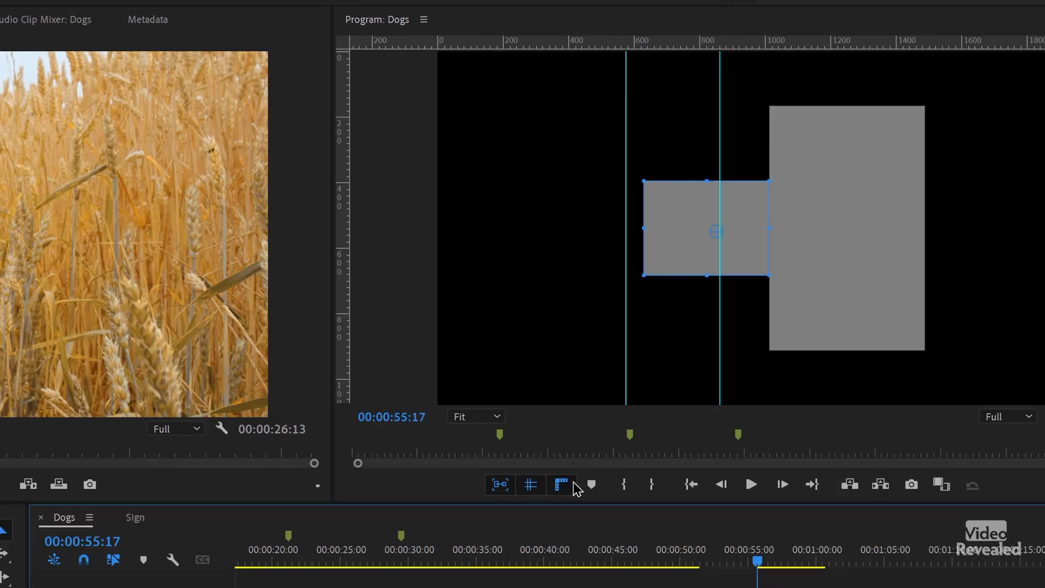
{"action": "left_click", "coordinate": [531, 485]}
{"action": "left_click", "coordinate": [562, 484]}
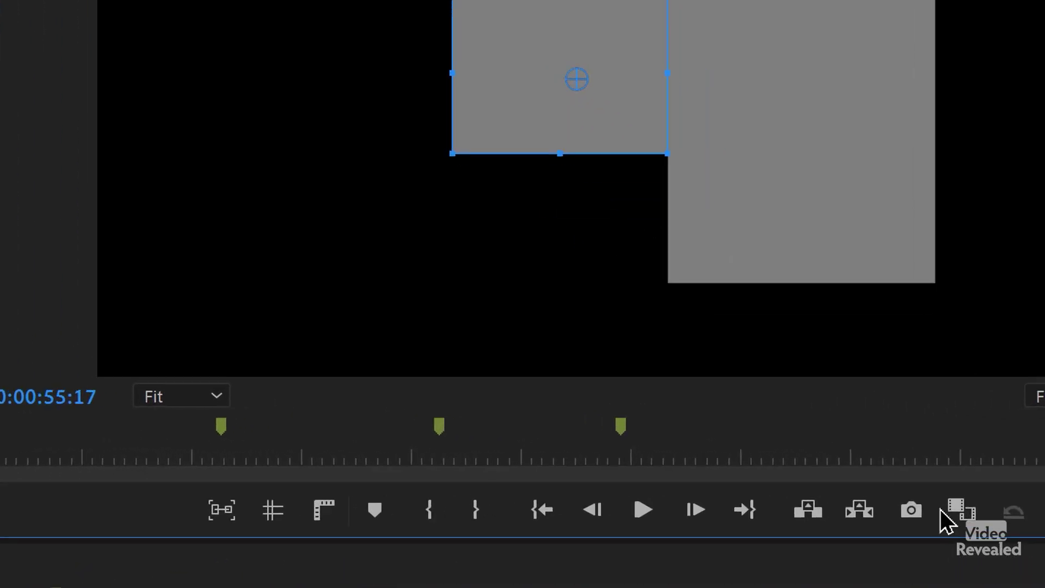
Try a space between the Mark In and Mark Out buttons, and reset the Program Monitor's button bar to its default layout
{"action": "left_click", "coordinate": [1042, 518]}
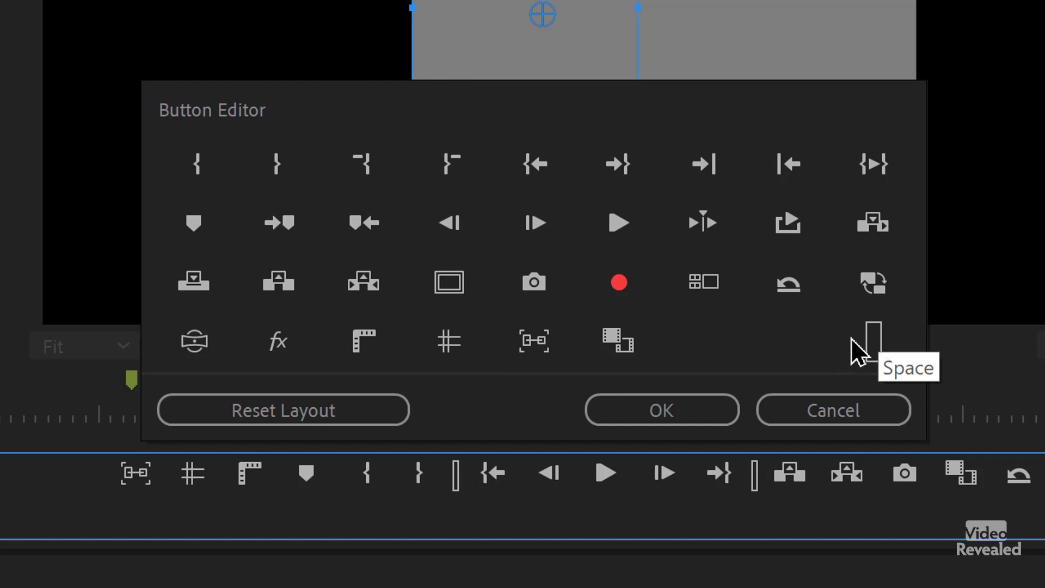
{"action": "mouse_move", "coordinate": [846, 332]}
{"action": "left_mouse_down"}
{"action": "mouse_move", "coordinate": [434, 449]}
{"action": "mouse_move", "coordinate": [341, 489]}
{"action": "left_mouse_up"}
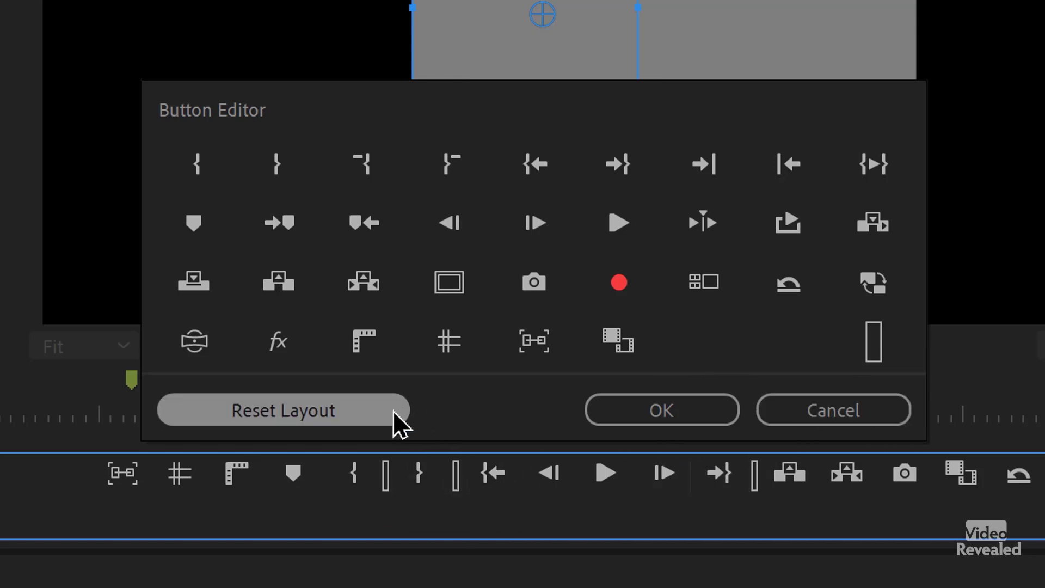
{"action": "left_click", "coordinate": [337, 404]}
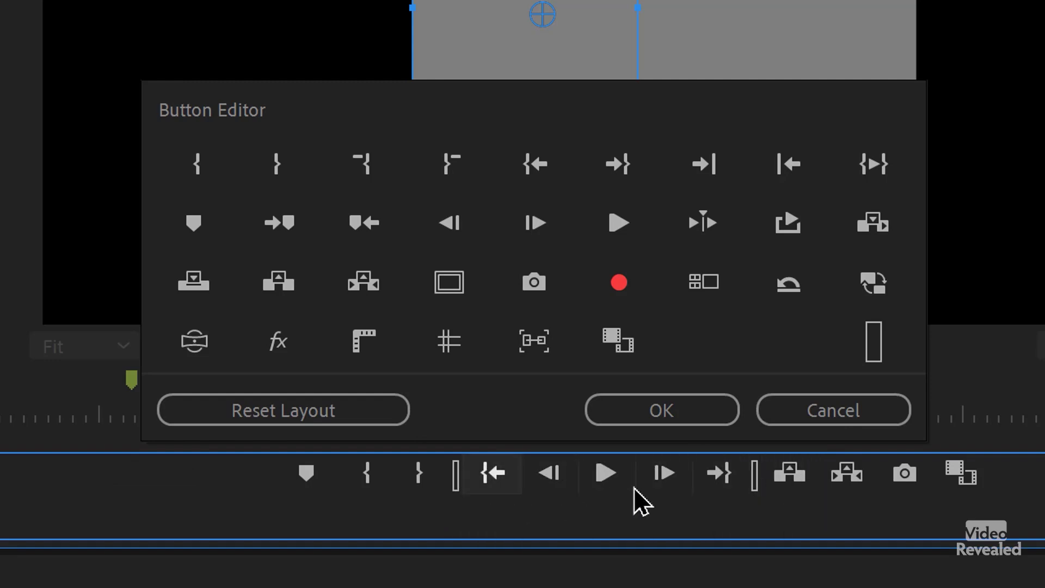
{"action": "left_click", "coordinate": [684, 411]}
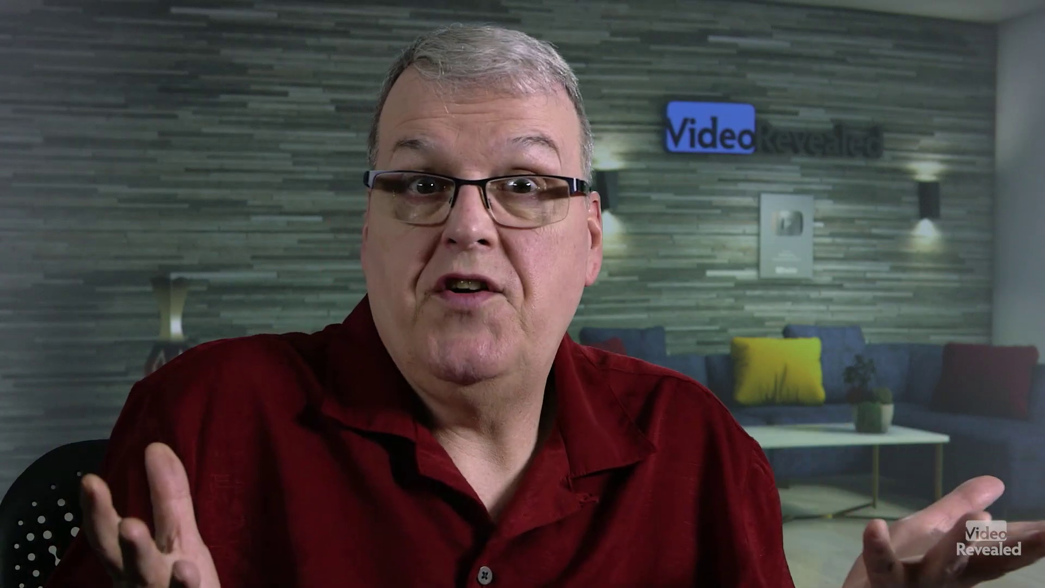